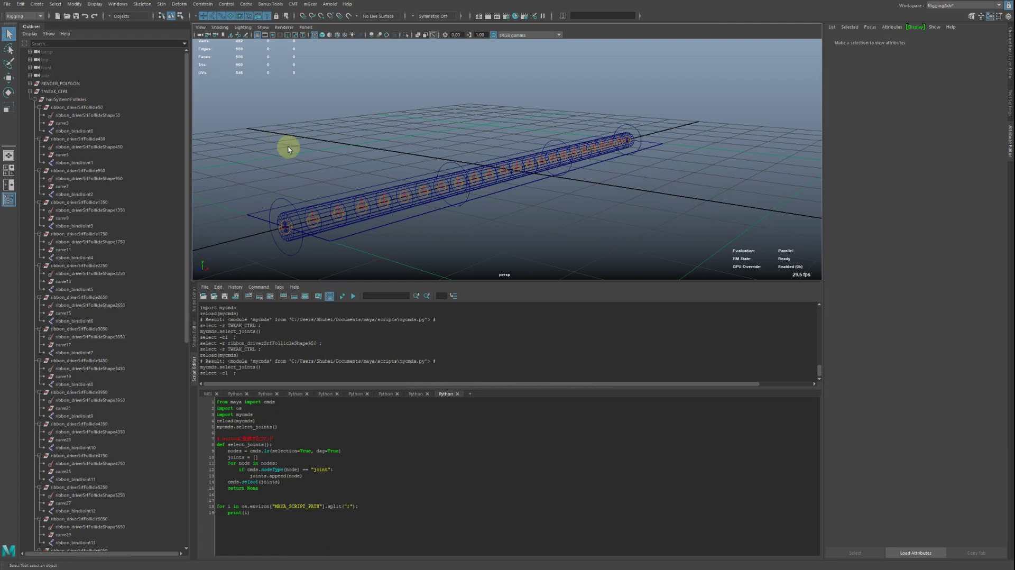
Delete the trailing path-printing loop and the reload(mycmds) and mycmds.select_joints() lines
drag(266, 516, 199, 502)
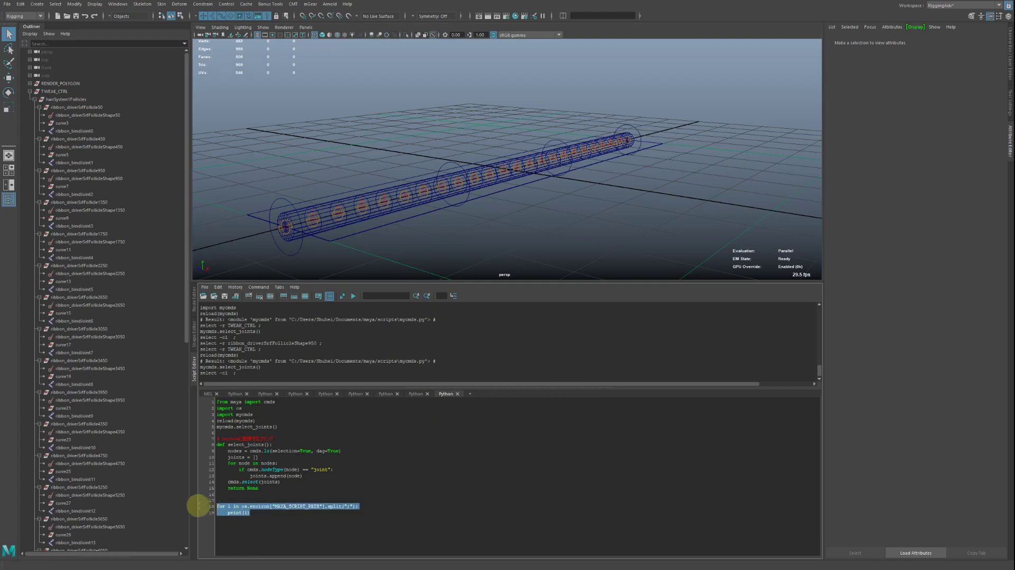
key(BackSpace)
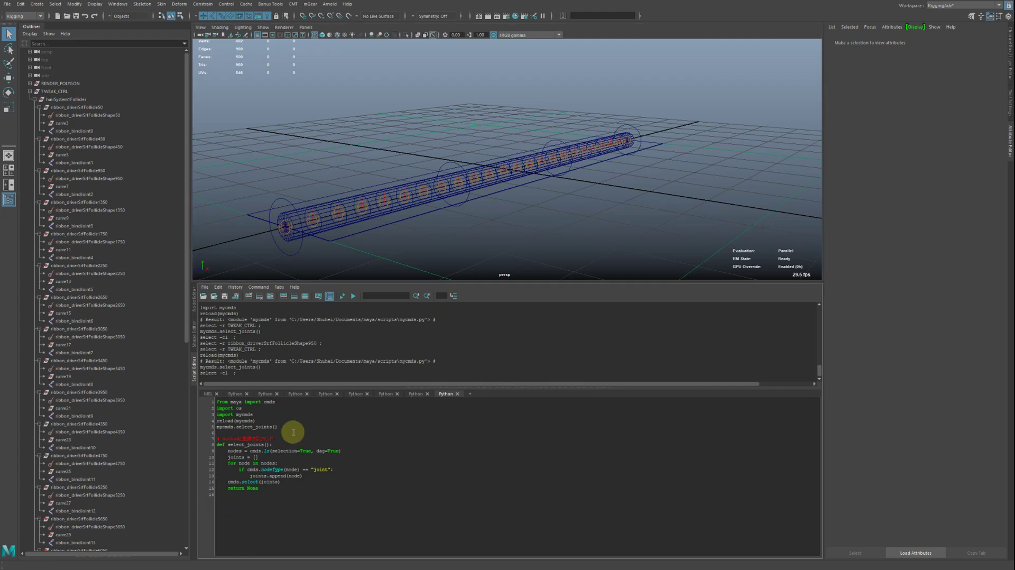
key(shift+Up)
key(shift+Up)
key(BackSpace)
text(def)
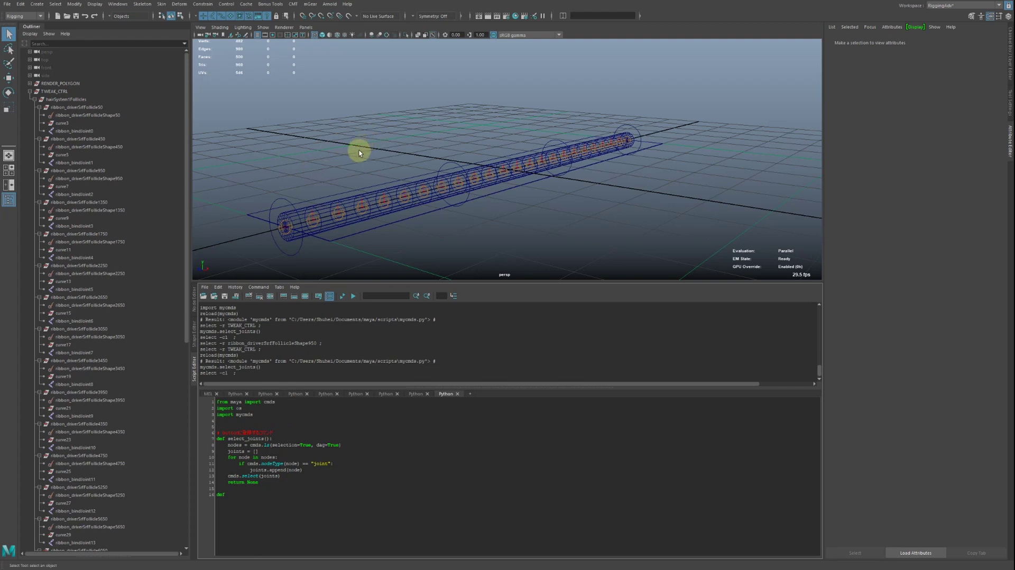
Remove the blank line and the stray trailing def after select_joints
drag(318, 504, 194, 412)
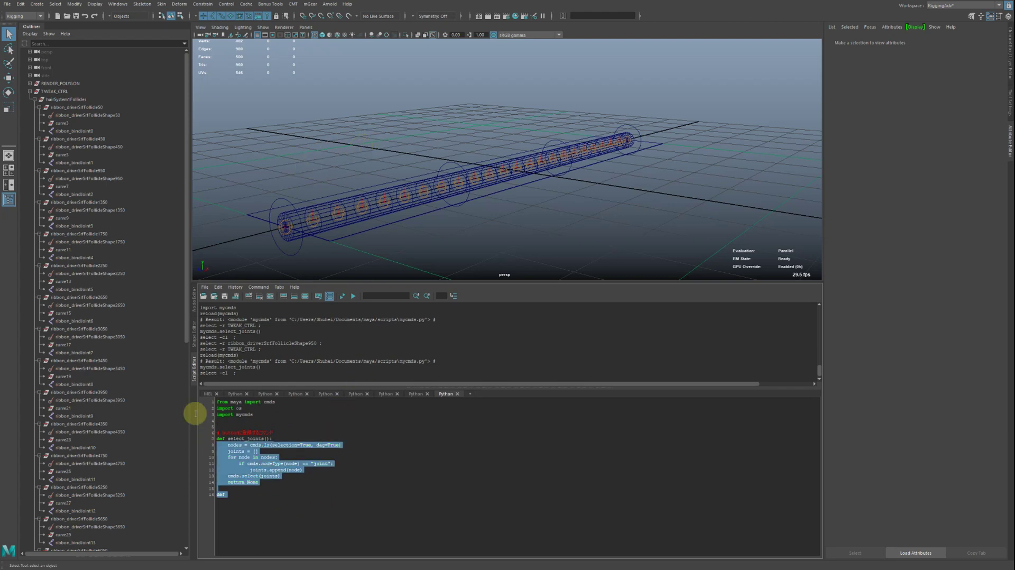
click(378, 444)
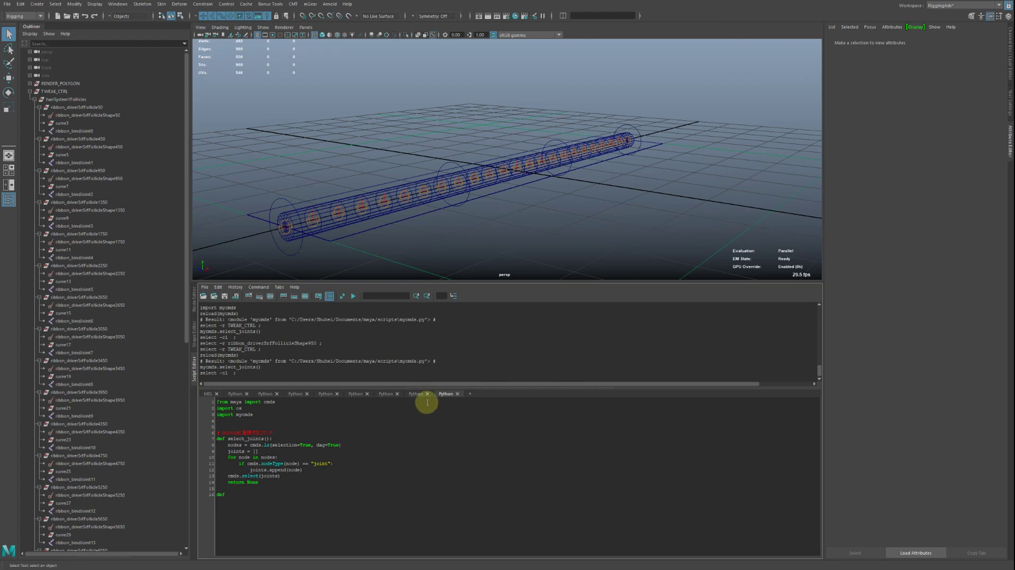
key(BackSpace)
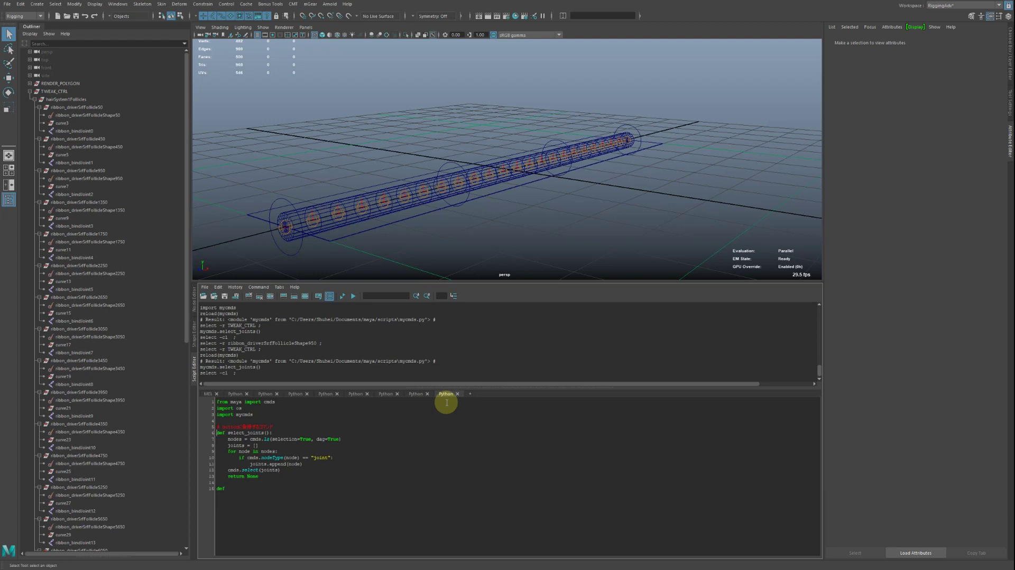
key(BackSpace)
key(BackSpace)
key(BackSpace)
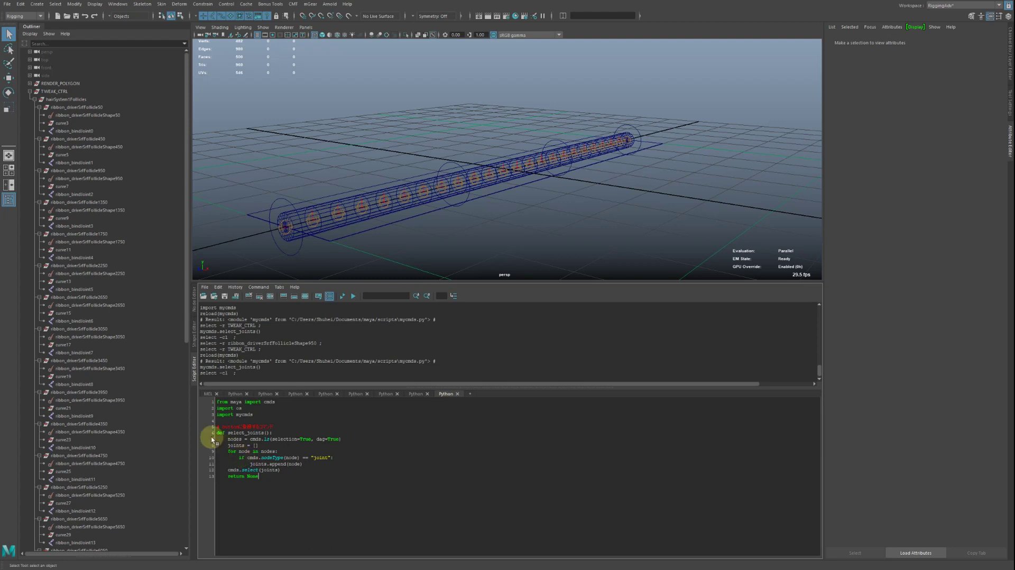
Enlarge the code font and input area, and remove the import mycmds line
double_click(241, 432)
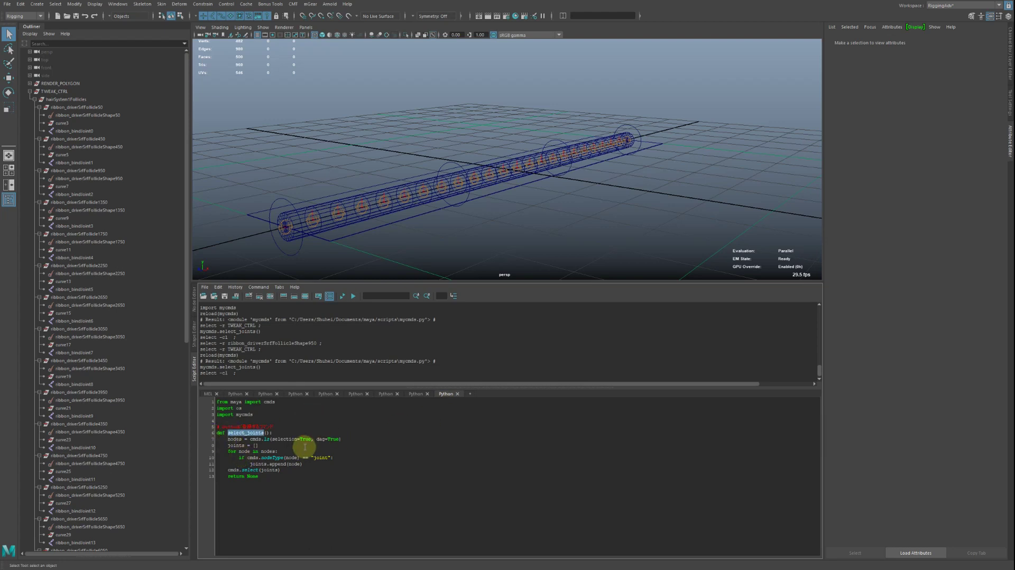
ctrl+scroll(297, 444, up, 2)
ctrl+scroll(303, 446, up, 2)
ctrl+scroll(302, 446, up, 1)
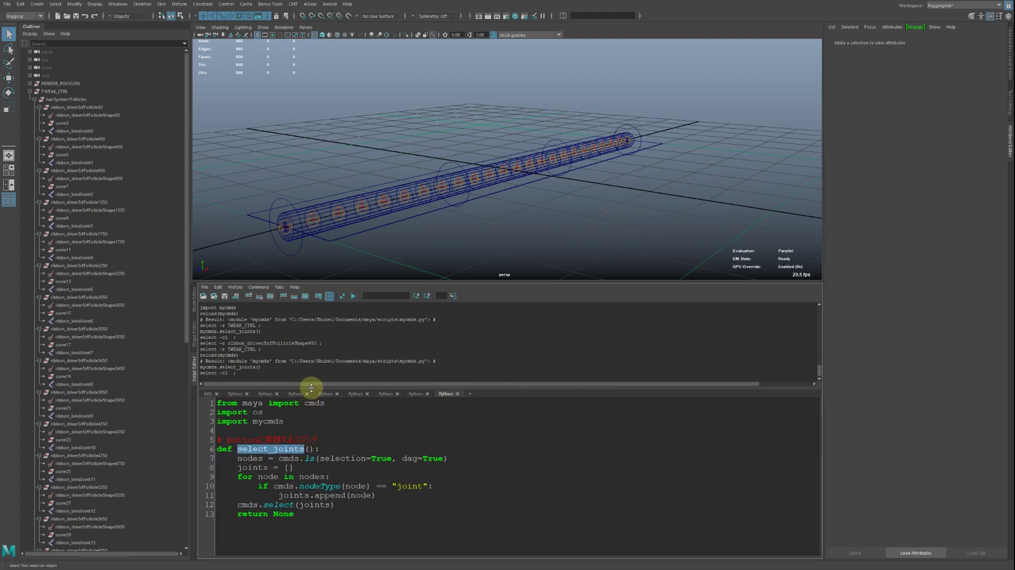
drag(312, 385, 313, 343)
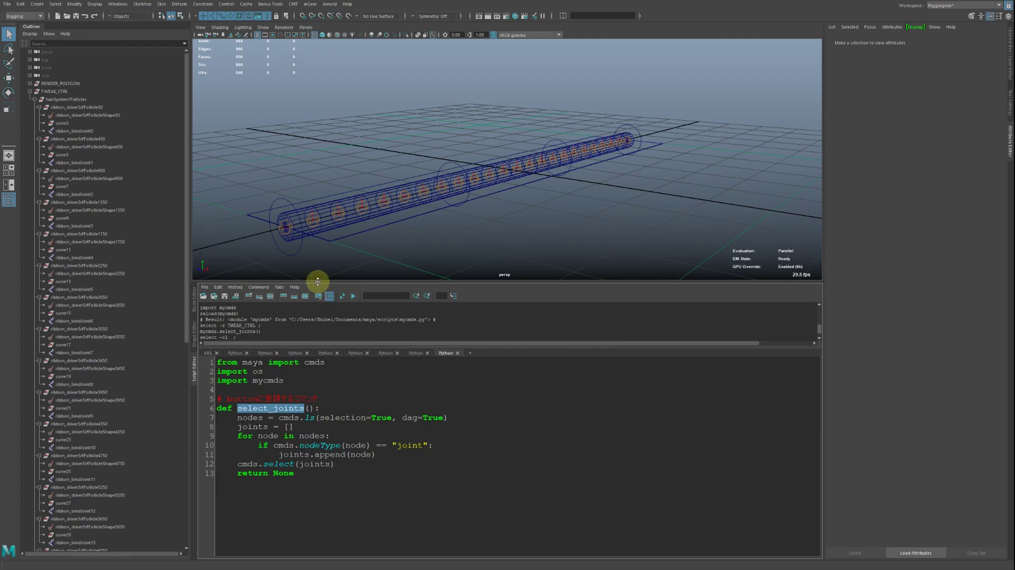
drag(318, 282, 318, 193)
click(262, 335)
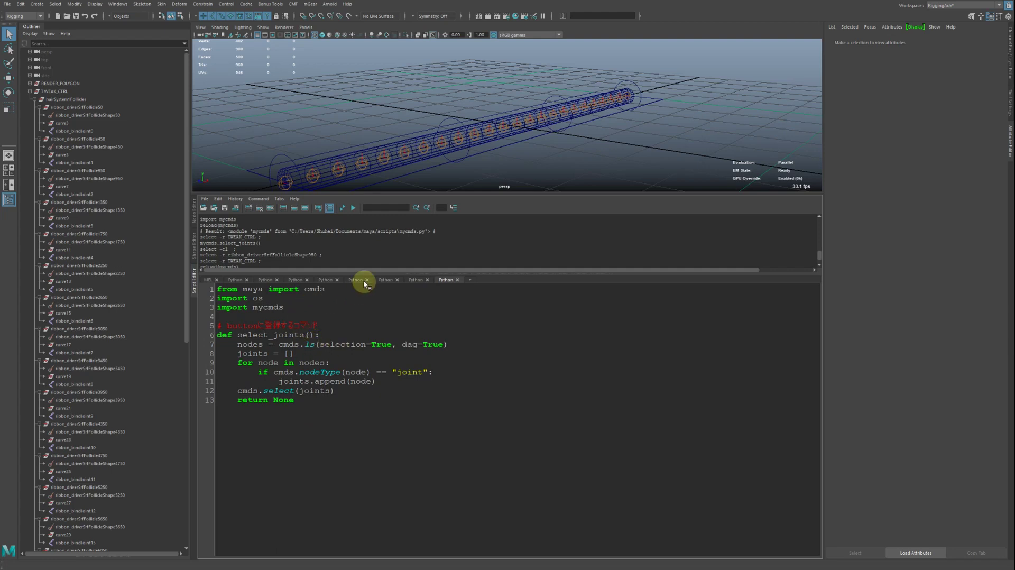
key(ctrl+z)
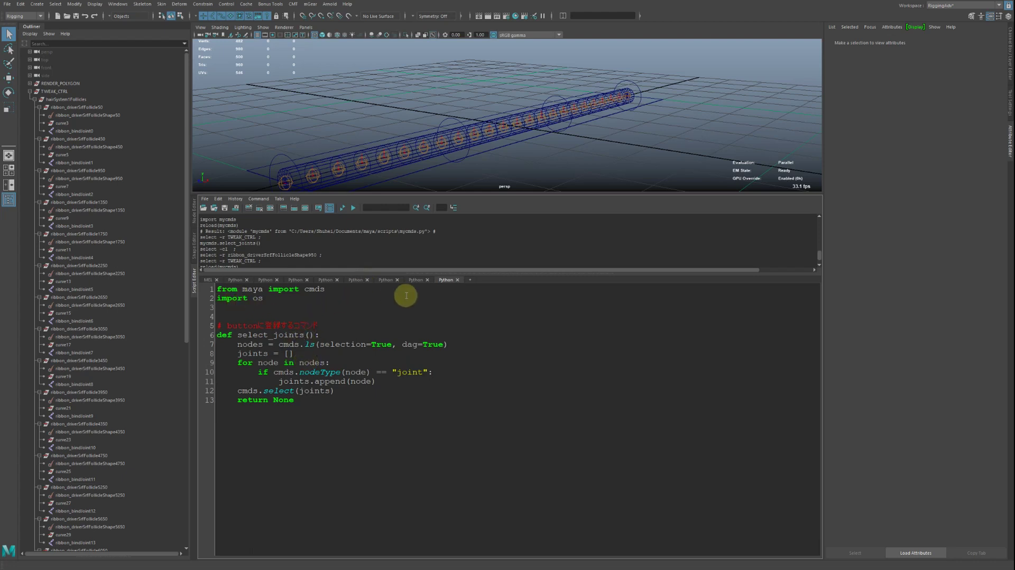
Run import os, then evaluate os.environ["MAYA_SCRIPT_PATH"] on a new line
key(shift+Up)
key(ctrl+Return)
key(Return)
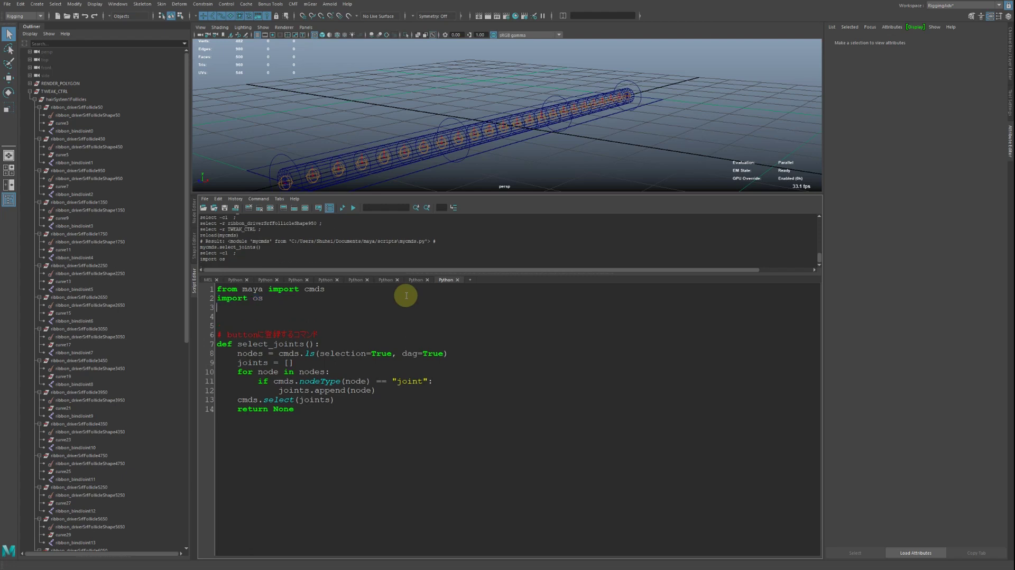
text(os.enviro)
text(n[])
text("")
text(MAYA_SCRIPT_PA)
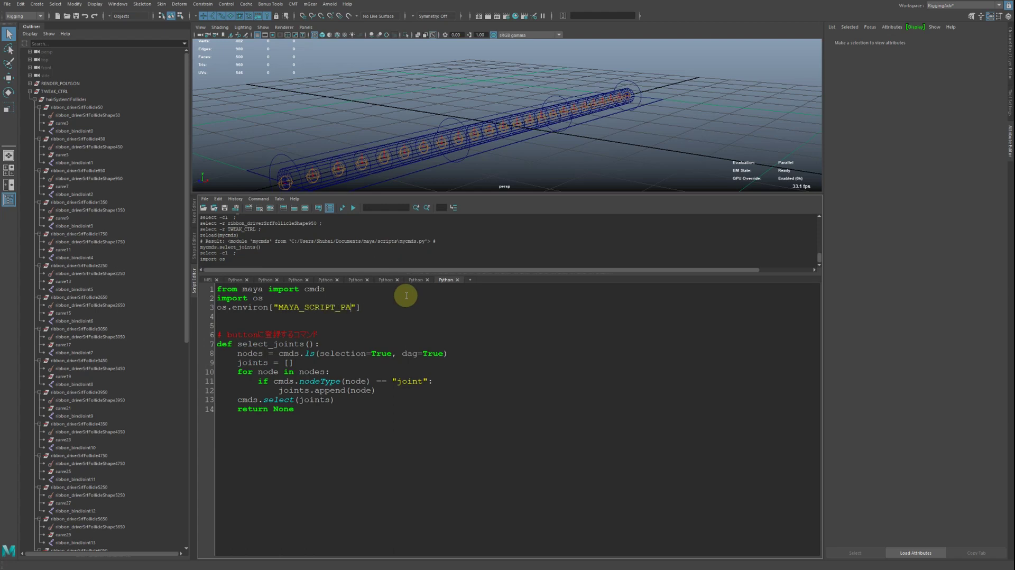
text(TH)
key(shift+Home)
key(ctrl+Return)
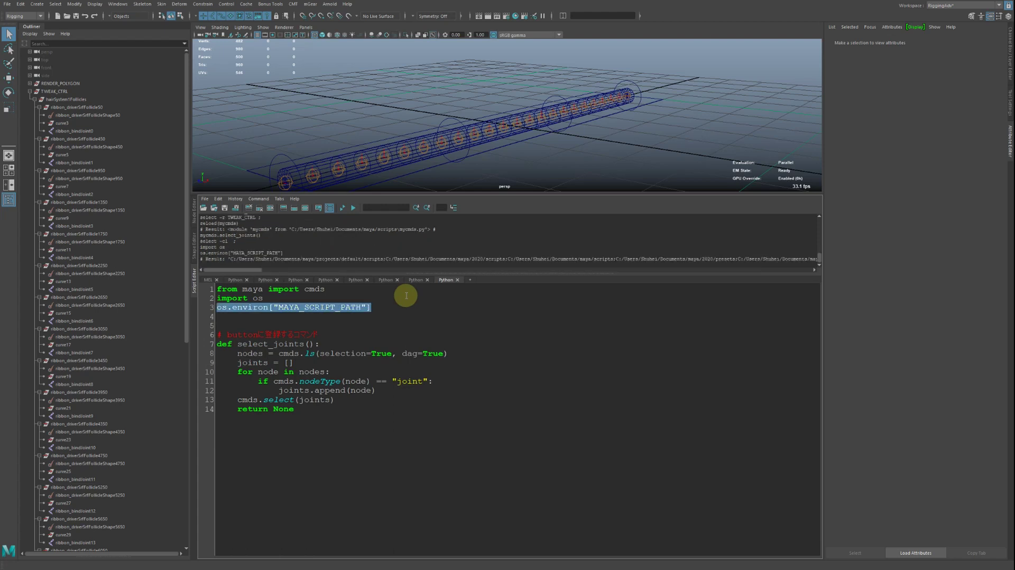
Turn line 3 into a for loop over MAYA_SCRIPT_PATH split on ";"
drag(403, 273, 394, 337)
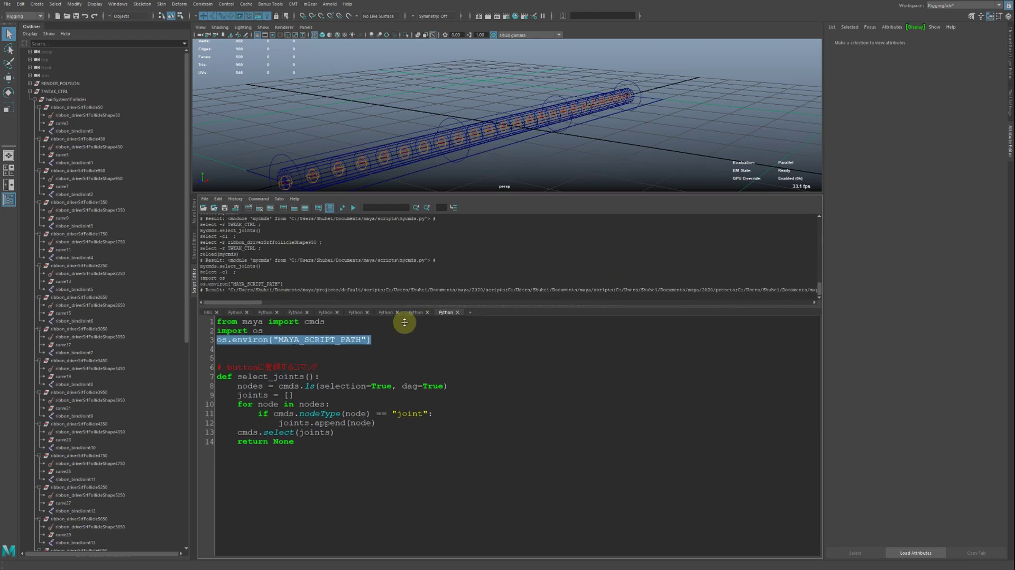
click(373, 366)
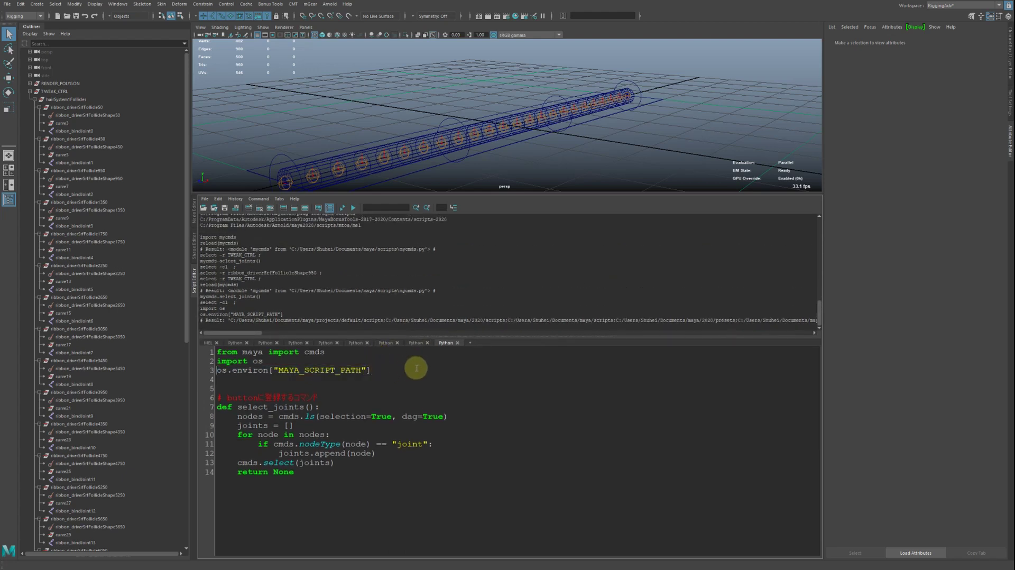
key(Home)
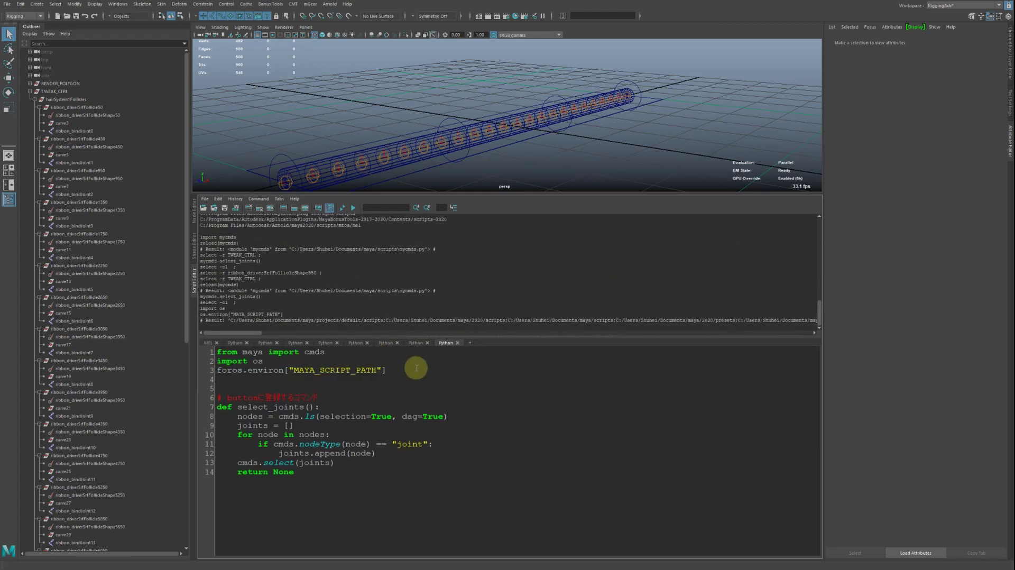
text(for i in)
key(BackSpace)
key(End)
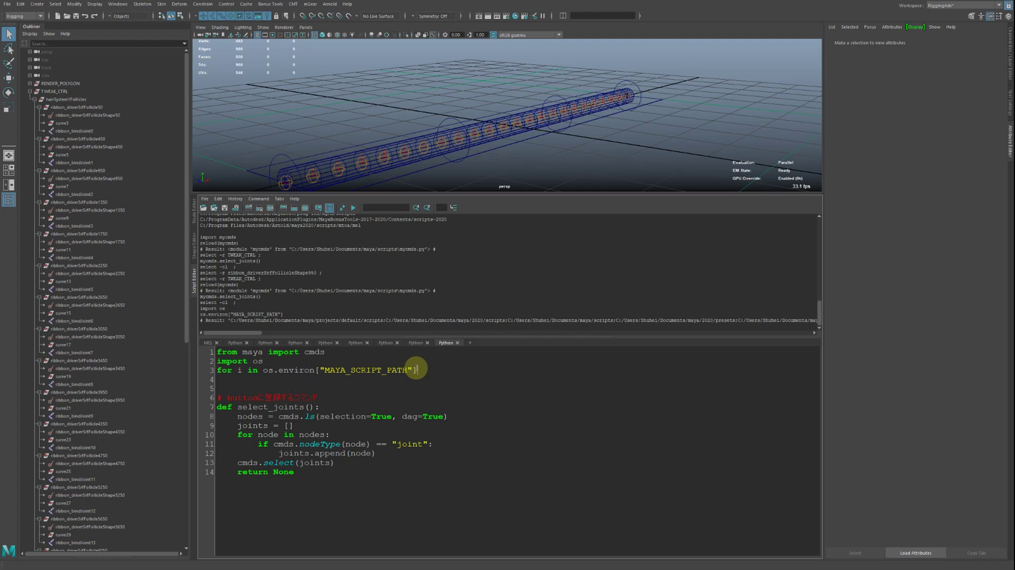
text(plit)
text("")
text(;)
text(:)
Add print(i) inside the loop and run it to list the script paths
key(Return)
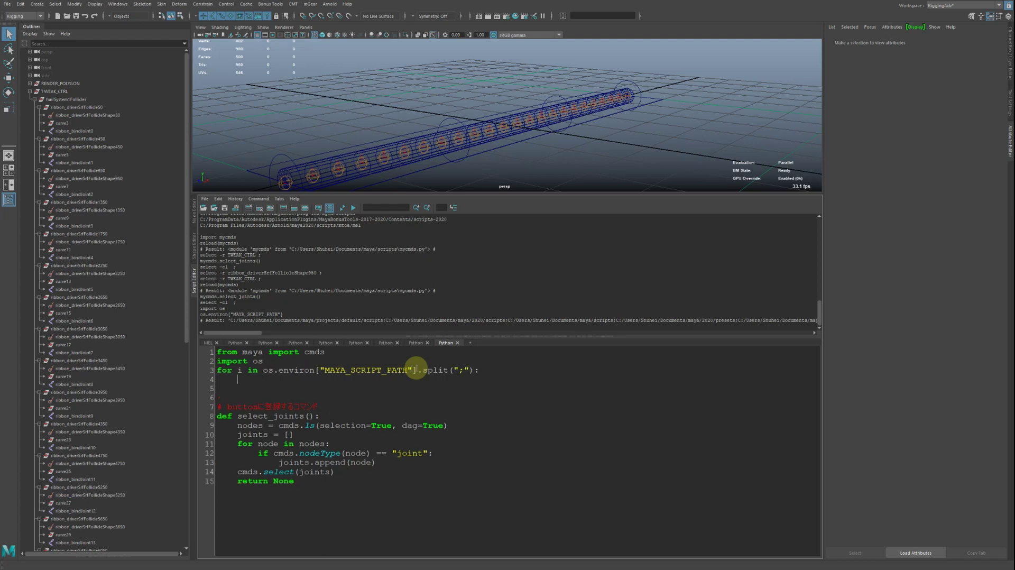
text(print(i))
key(shift+Up)
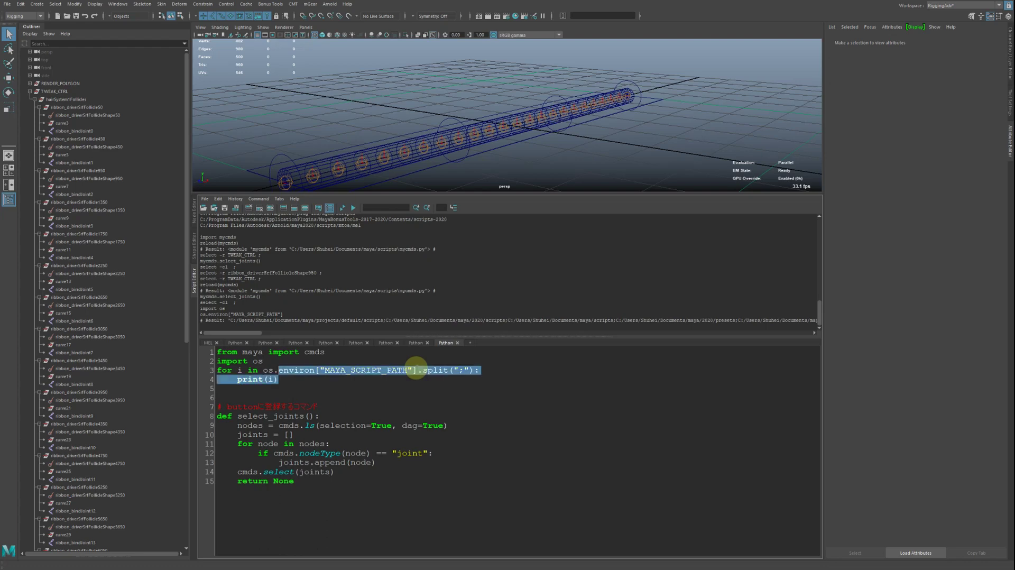
key(shift+Home)
key(ctrl+Return)
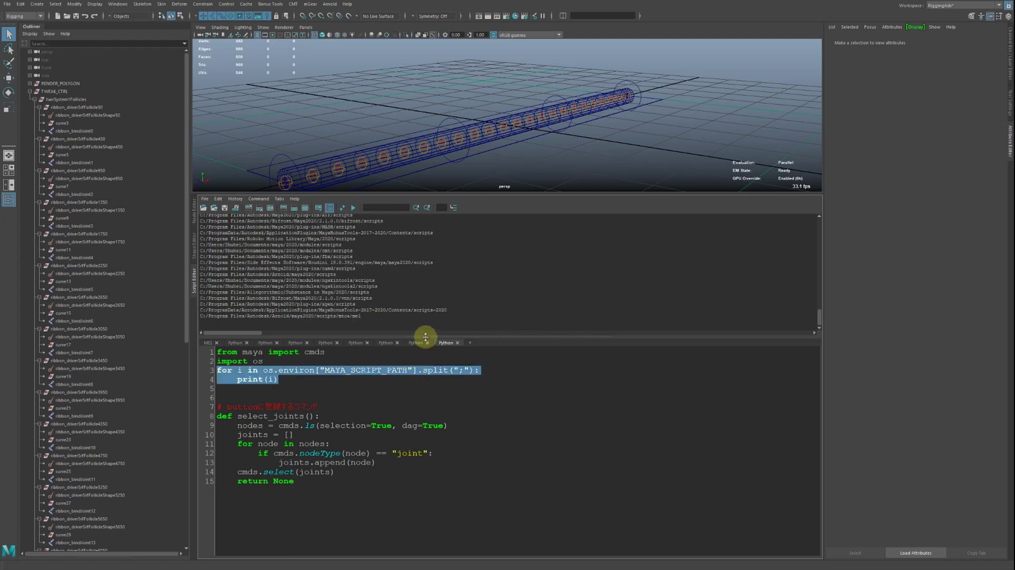
Review the printed script paths in the enlarged history, then clear the history
drag(426, 335, 430, 436)
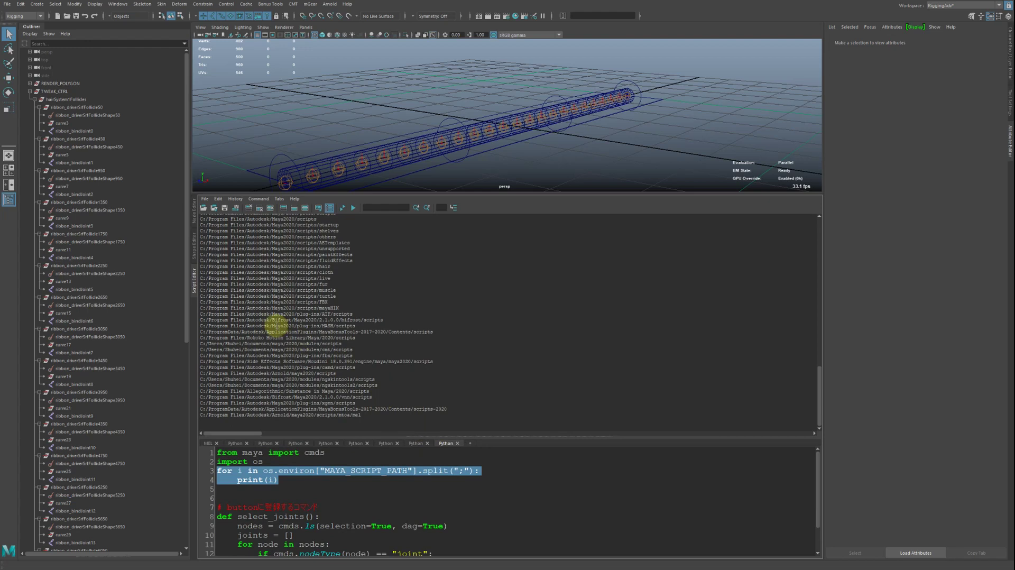
scroll(323, 363, up, 2)
scroll(327, 365, up, 1)
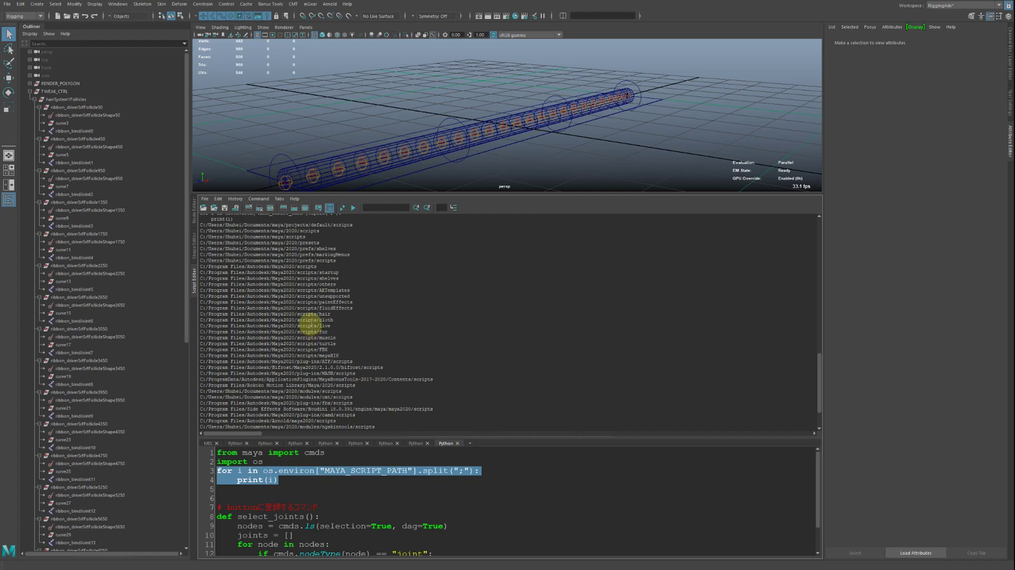
scroll(310, 322, down, 3)
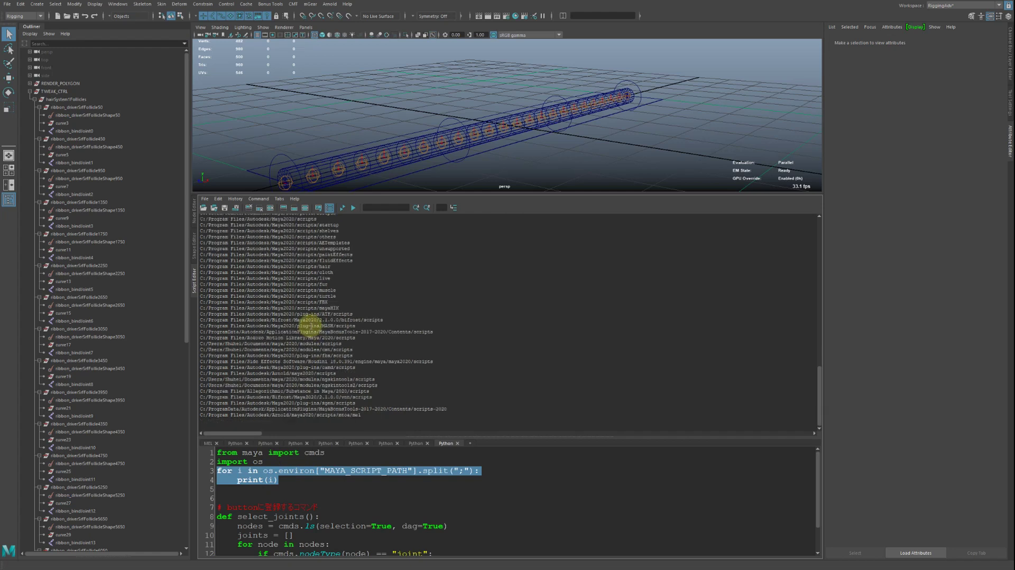
scroll(279, 374, up, 4)
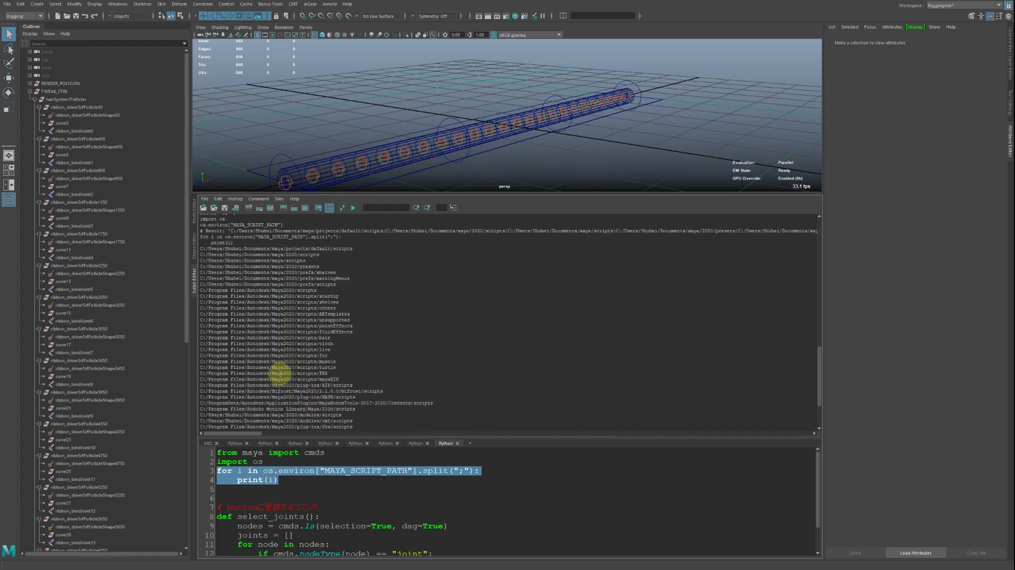
scroll(280, 374, down, 4)
click(295, 484)
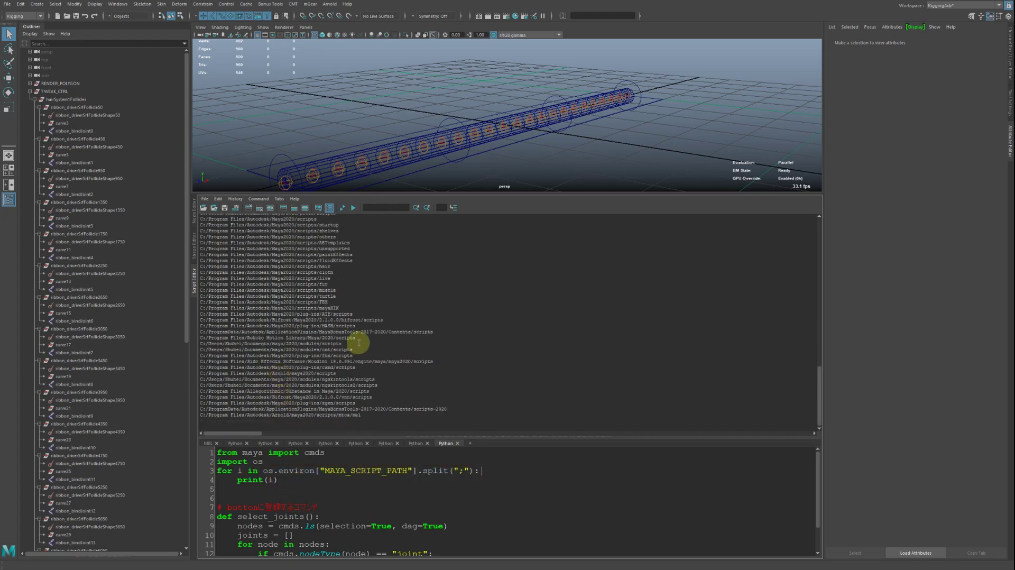
click(248, 207)
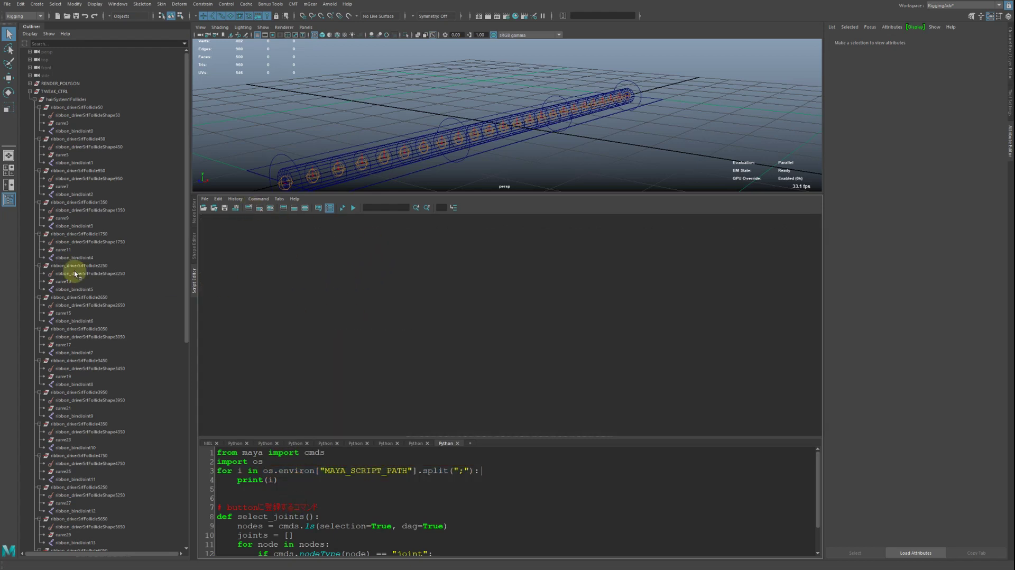
Browse the 2019 and 2020 scripts folders under Documents\maya
click(127, 569)
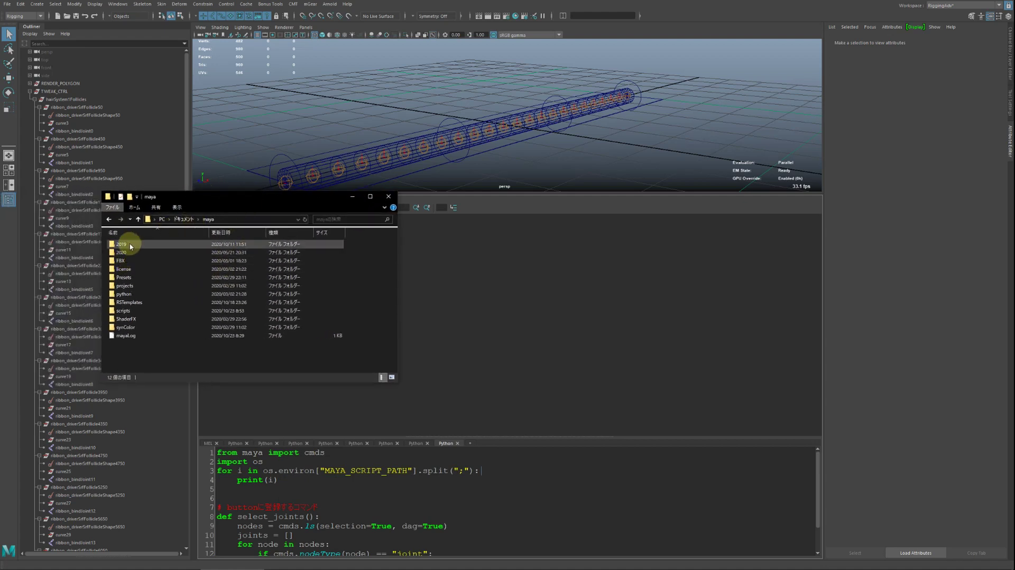
double_click(130, 245)
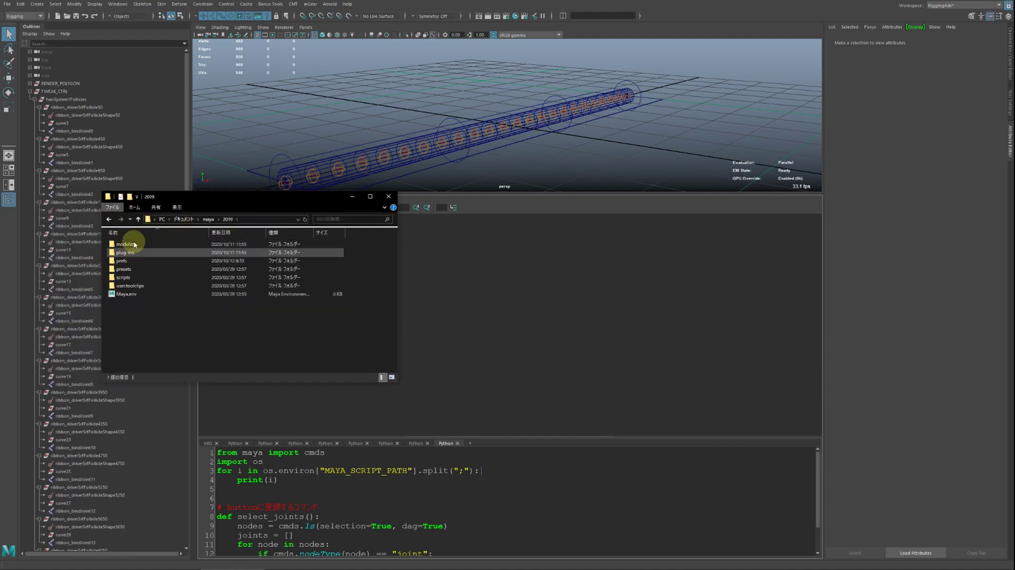
double_click(123, 278)
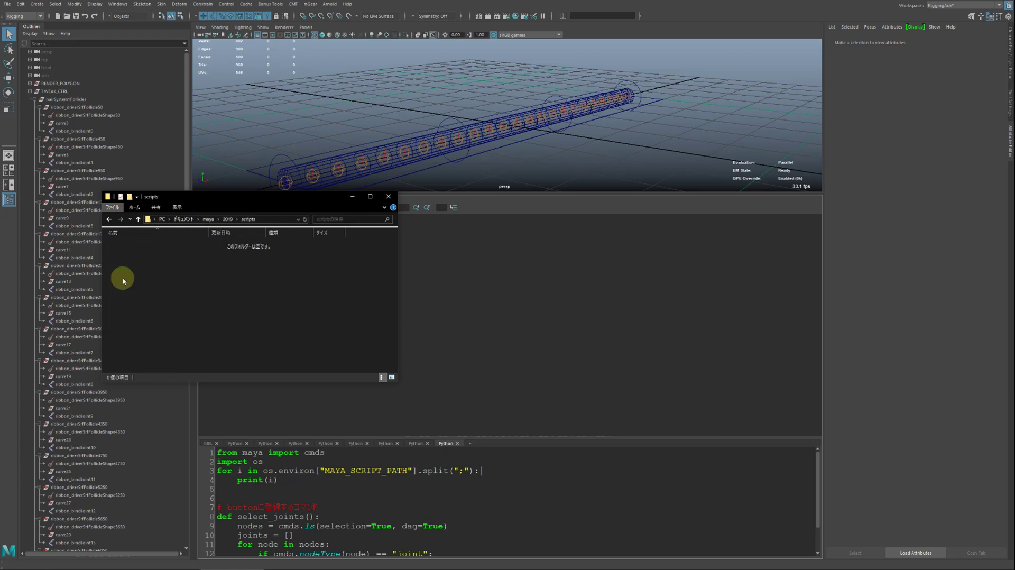
click(108, 219)
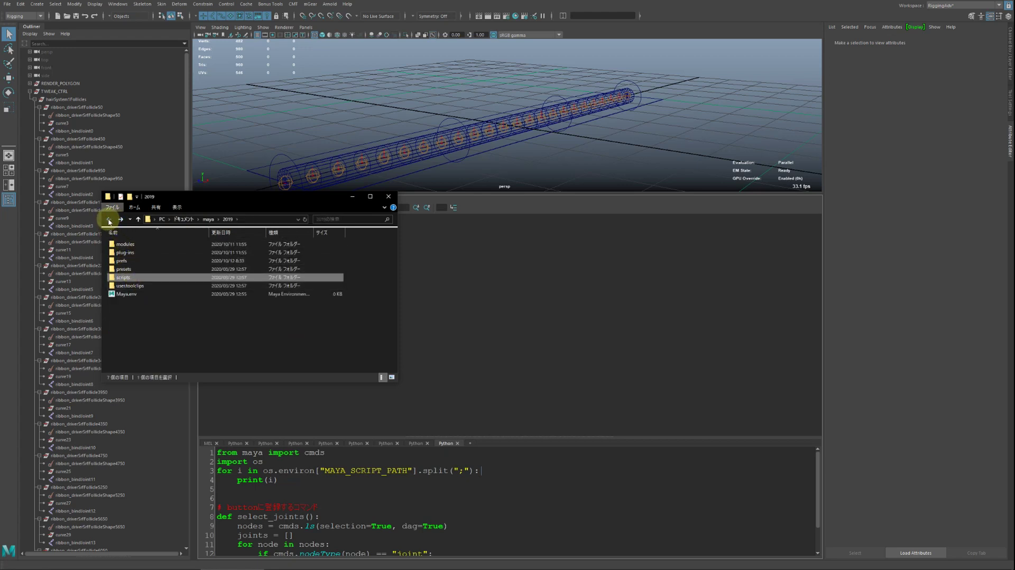
click(108, 219)
double_click(140, 253)
double_click(148, 277)
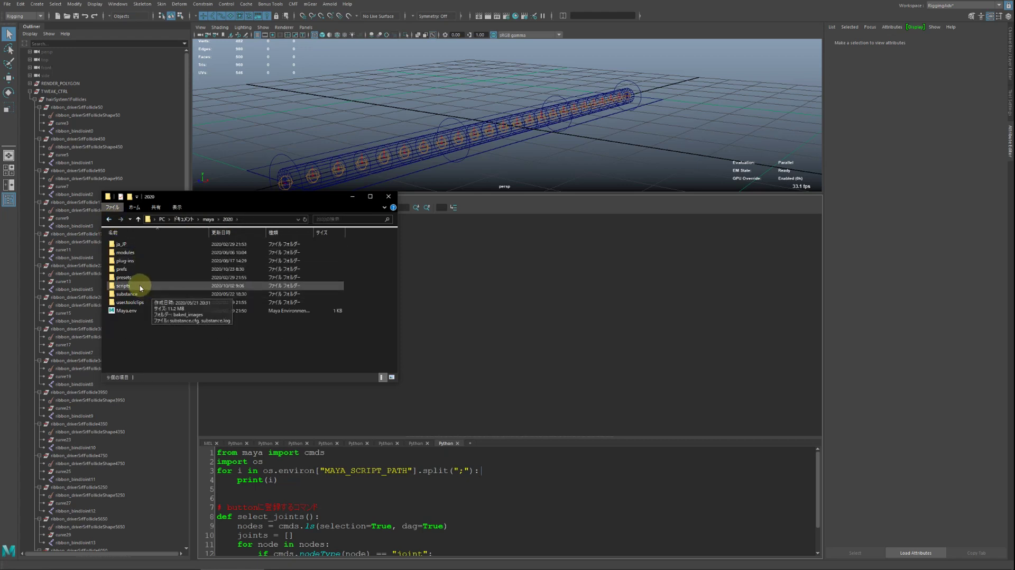
click(108, 219)
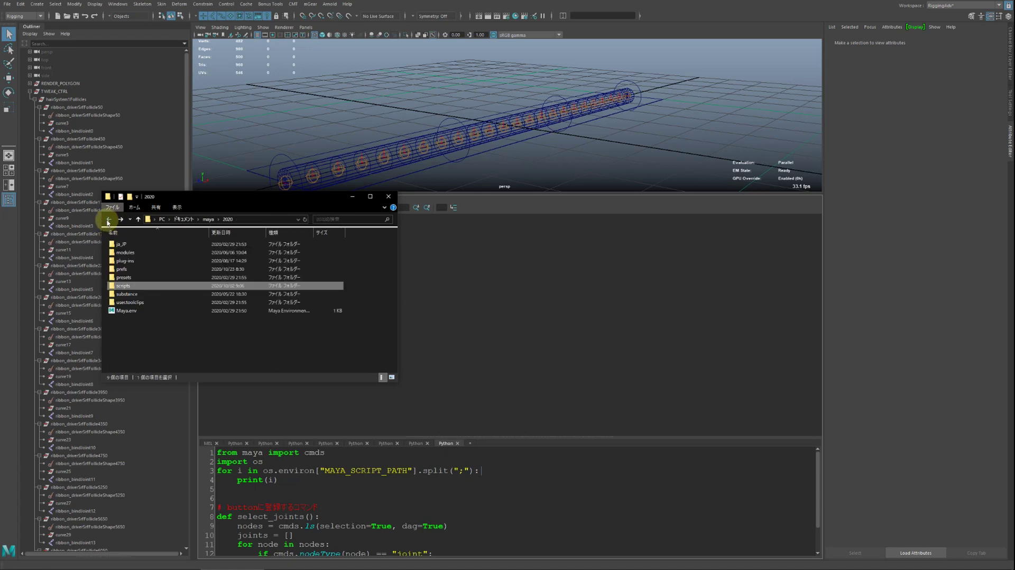
Open Documents\maya\scripts and bring up the context menu for mycmds.py
click(207, 219)
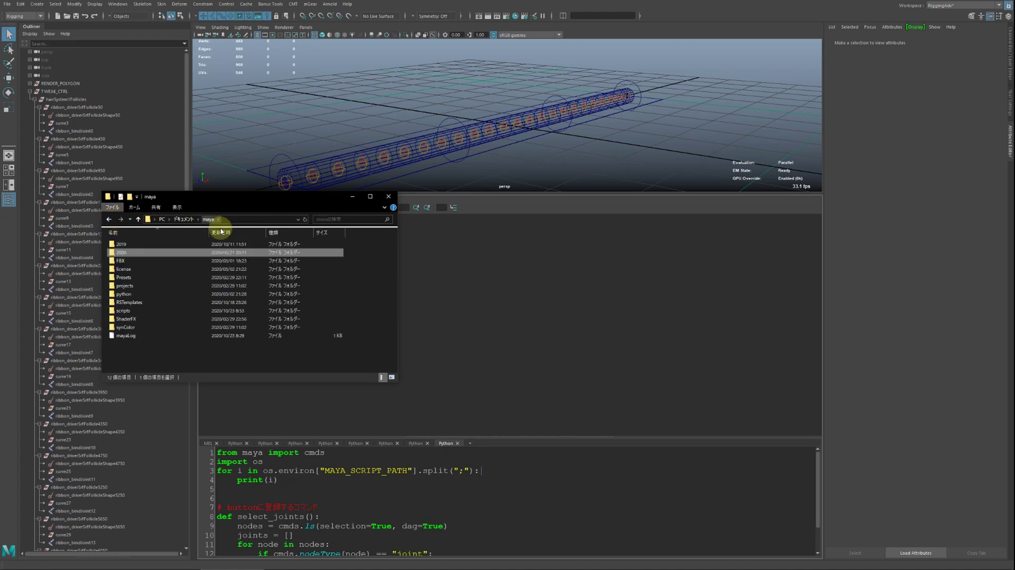
double_click(129, 311)
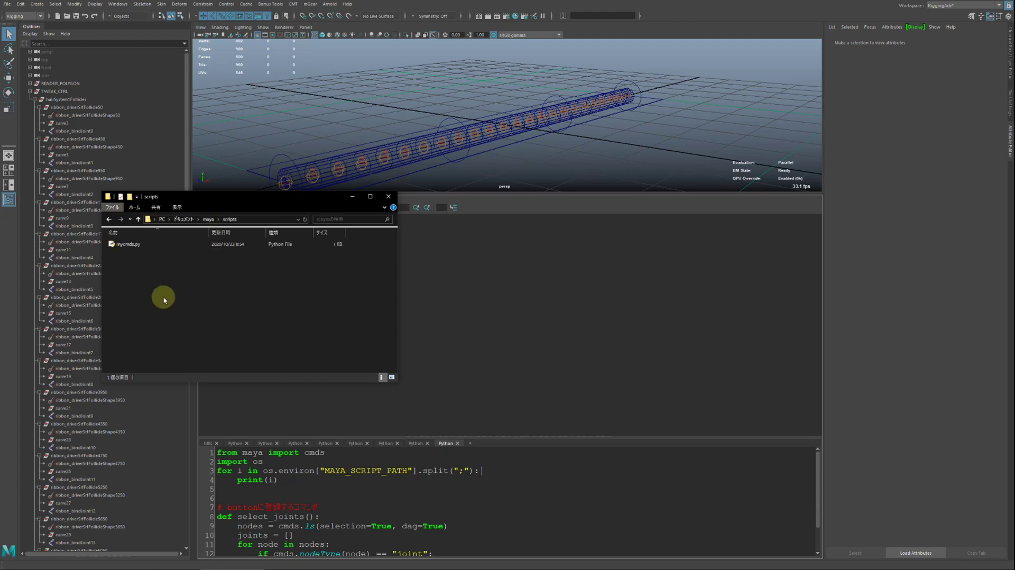
click(136, 248)
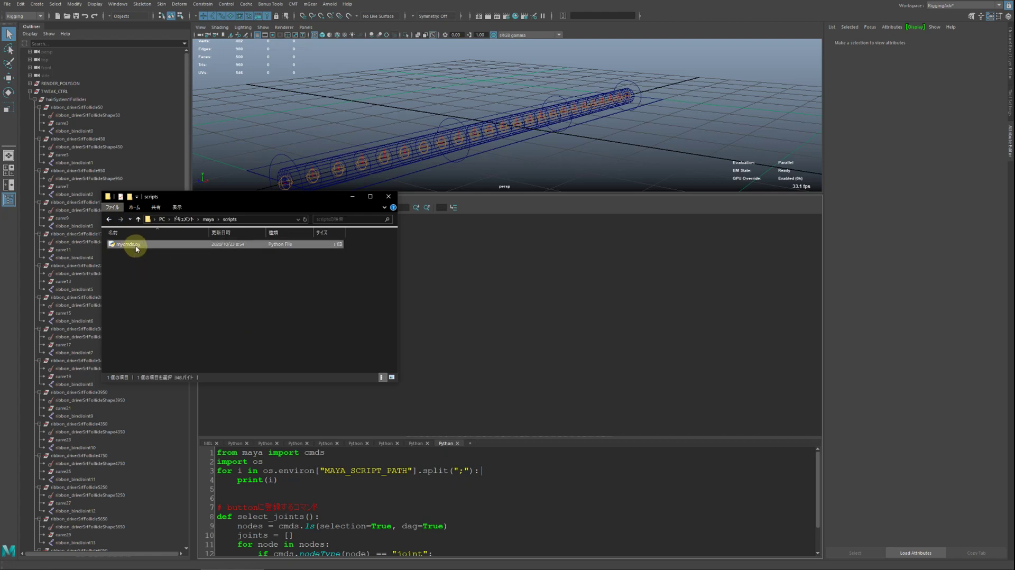
right_click(136, 247)
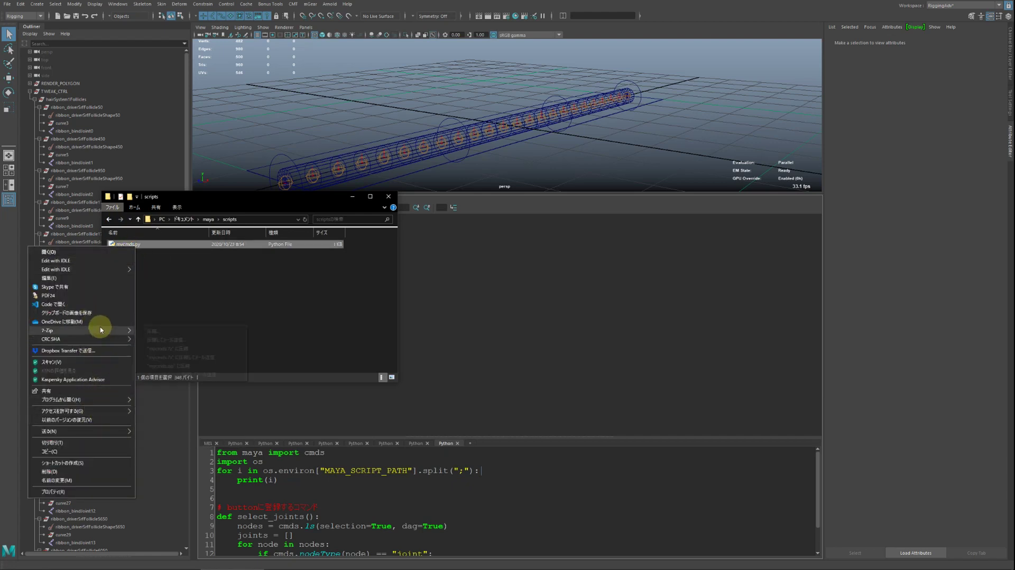
mouse_move(79, 330)
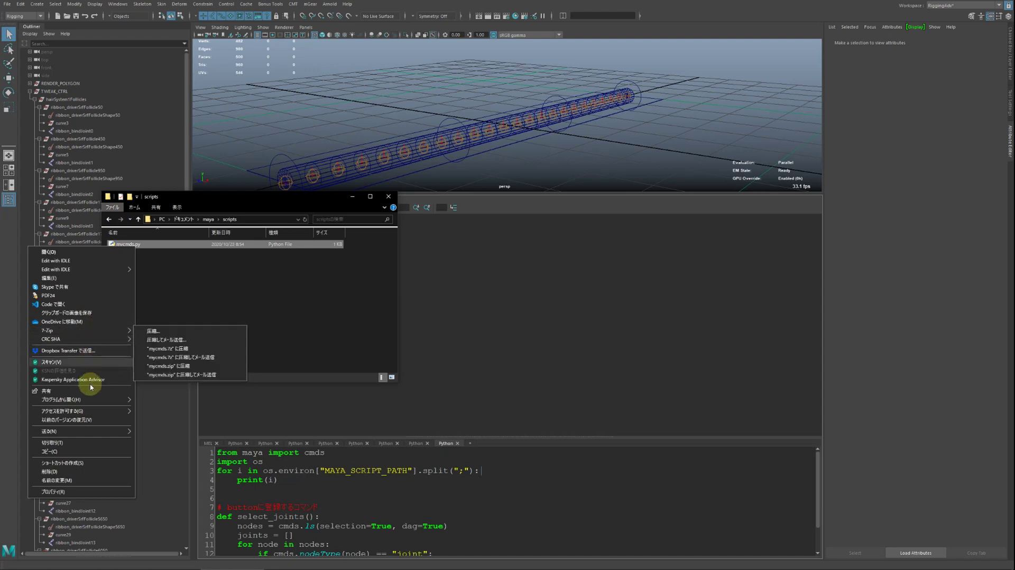
Open mycmds.py in Notepad and look over its cmds import line
mouse_move(62, 399)
click(165, 415)
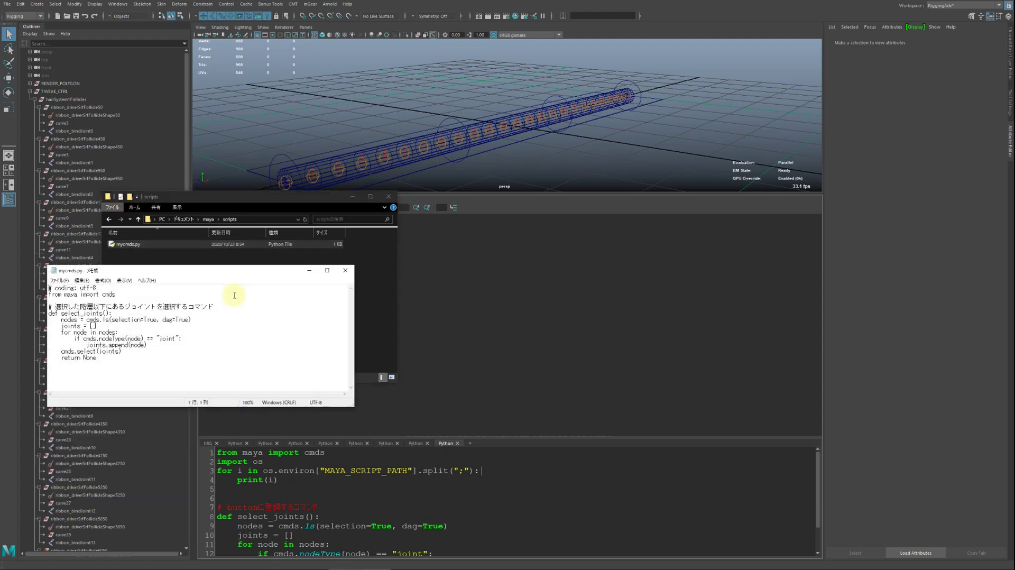
drag(167, 273, 204, 188)
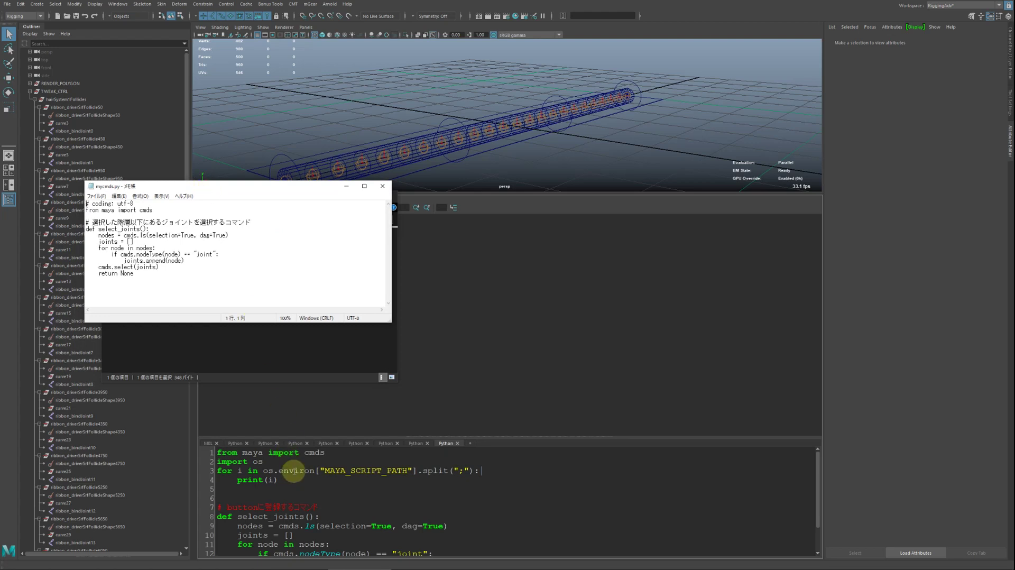
scroll(297, 482, down, 1)
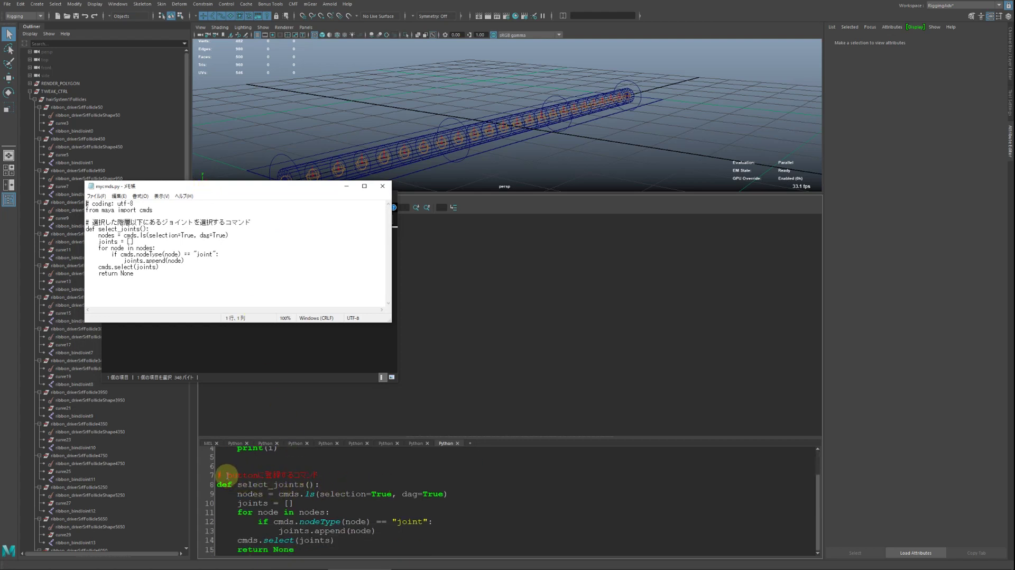
click(156, 210)
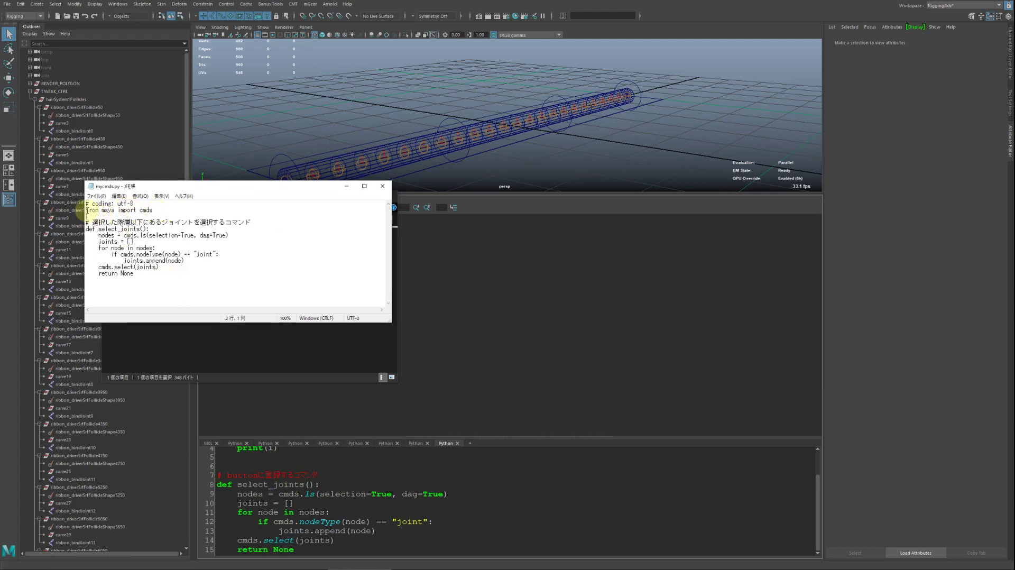
shift+click(86, 210)
click(145, 210)
Add and remove a blank line after the coding line, then select the Japanese comment
key(Return)
key(shift+End)
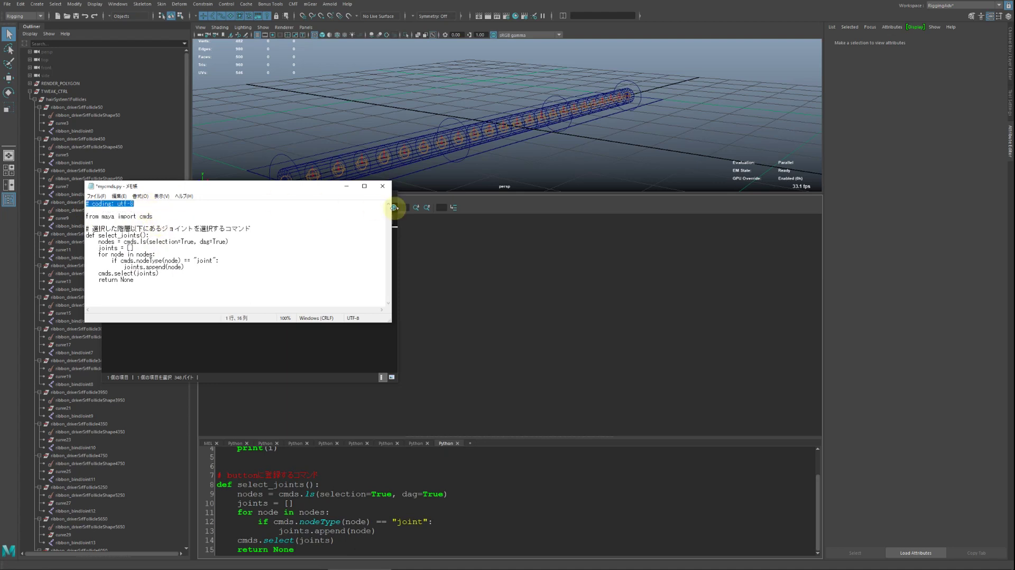
key(Down)
key(BackSpace)
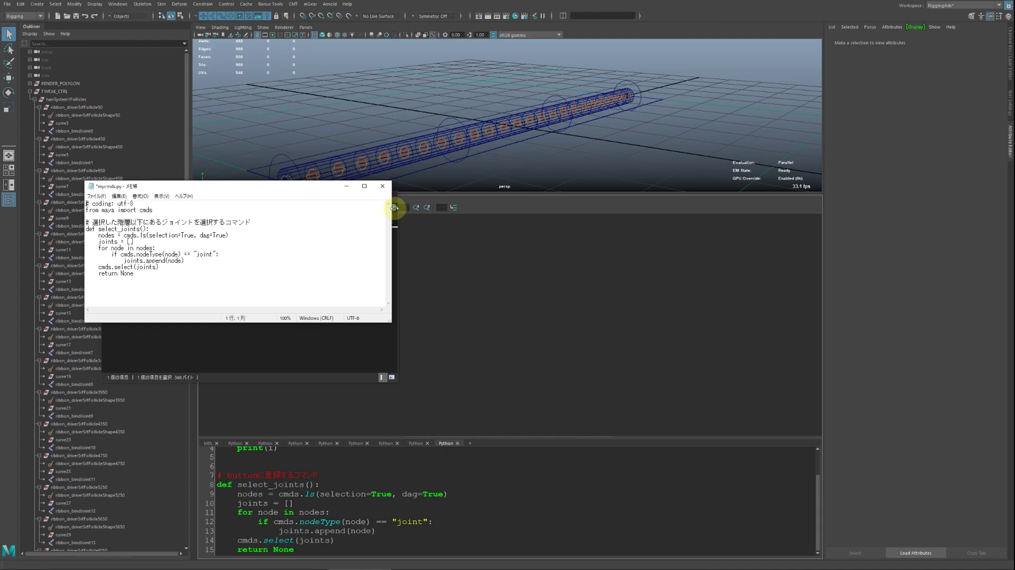
key(Right)
key(Right)
key(Right)
key(shift+Home)
key(Down)
key(Down)
key(Down)
key(shift+End)
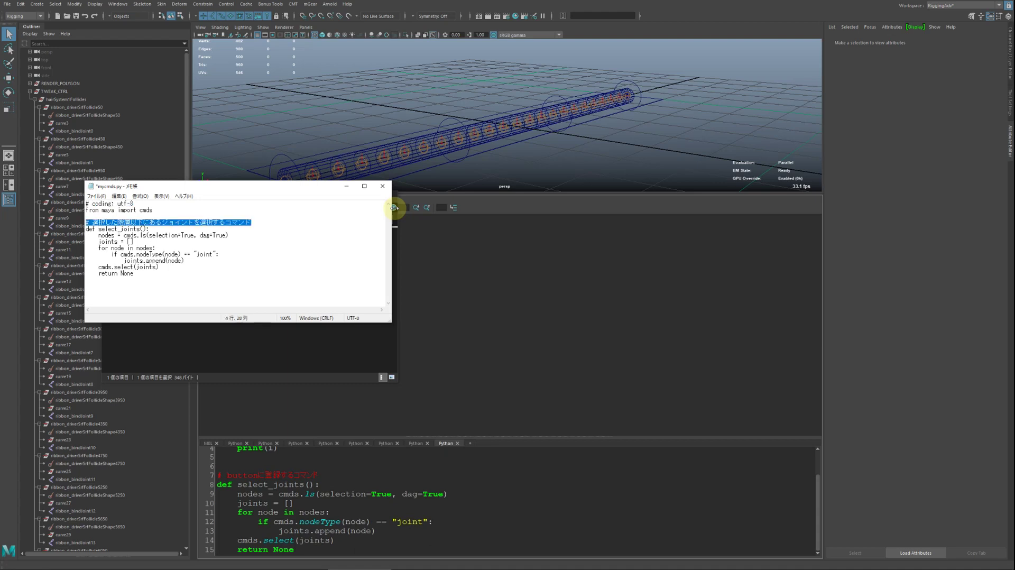
Return to the top of mycmds.py and select the utf-8 coding declaration
key(Down)
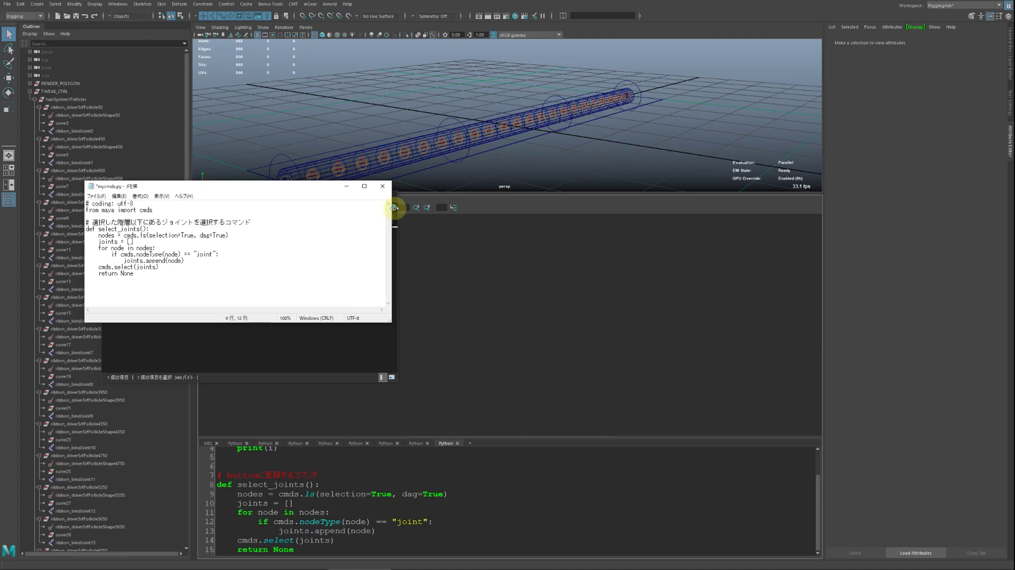
key(ctrl+Home)
key(shift+End)
key(Down)
key(Down)
Move Notepad aside and browse the maya and 2020 folders back to maya\scripts
drag(254, 188, 521, 181)
click(210, 220)
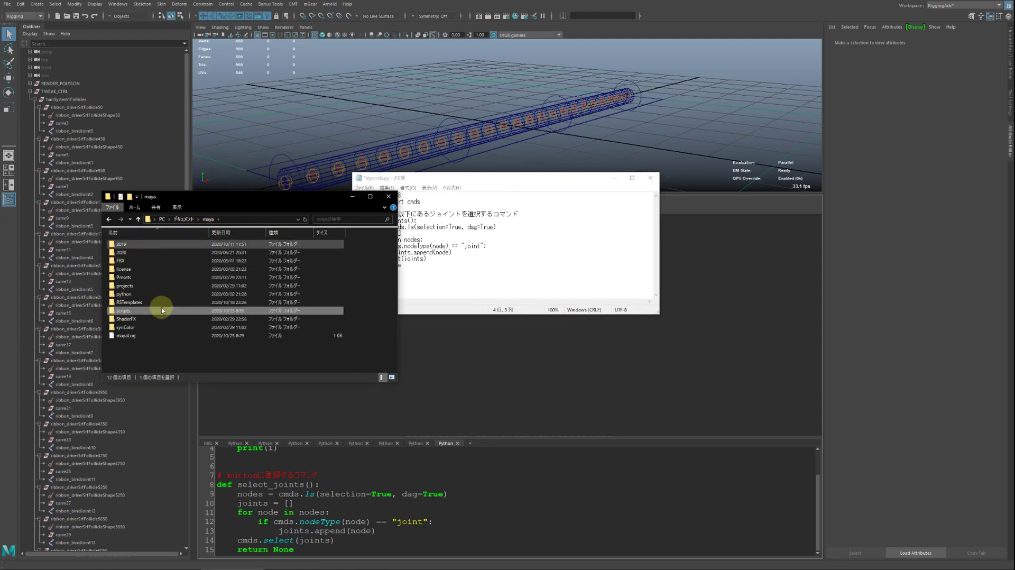
double_click(138, 311)
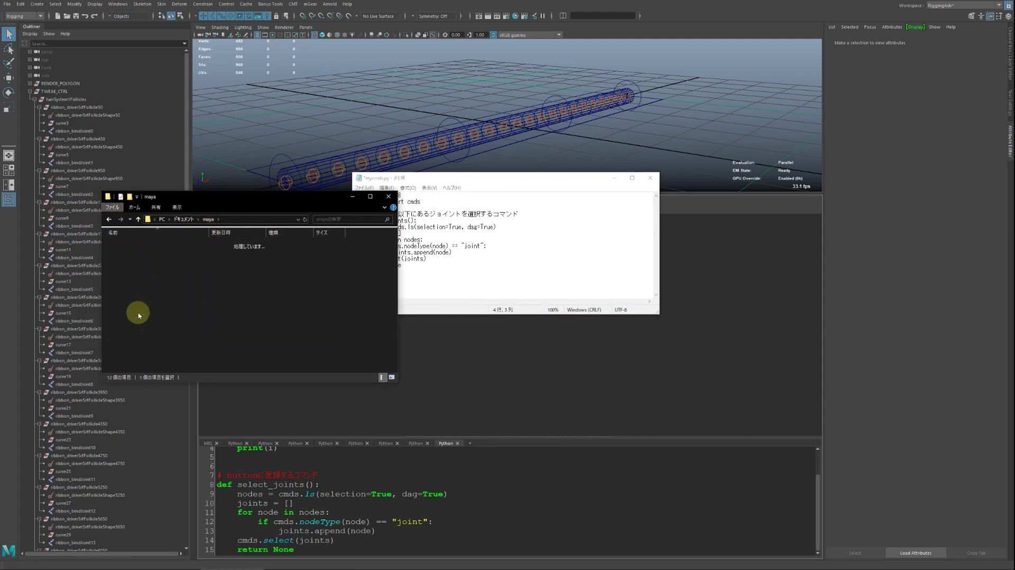
click(138, 243)
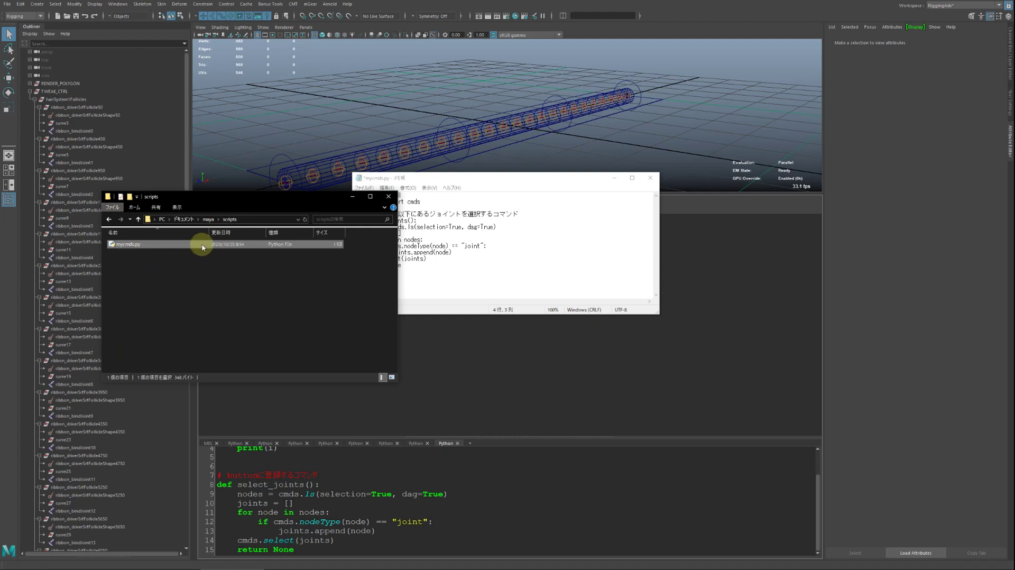
click(207, 218)
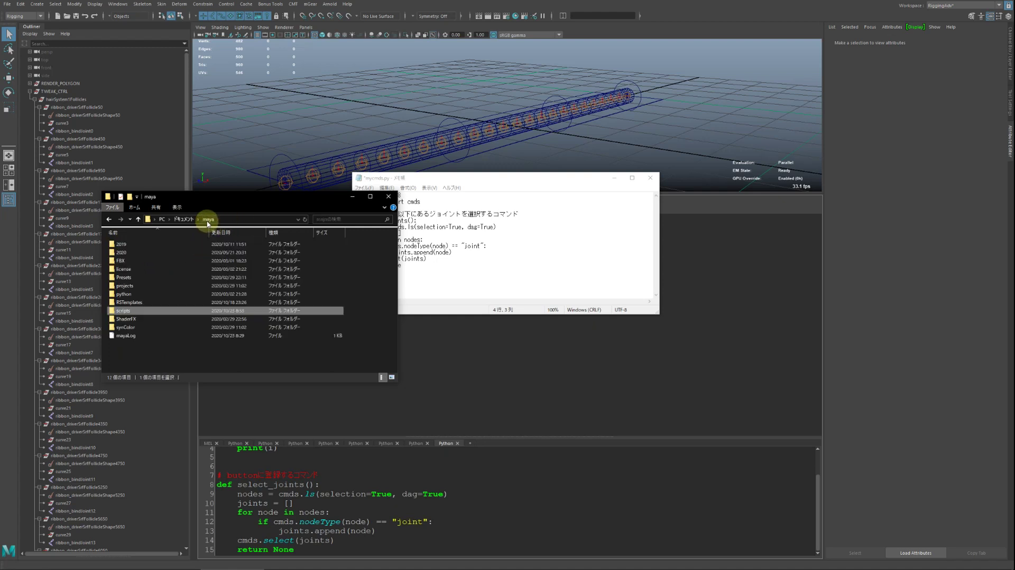
double_click(138, 252)
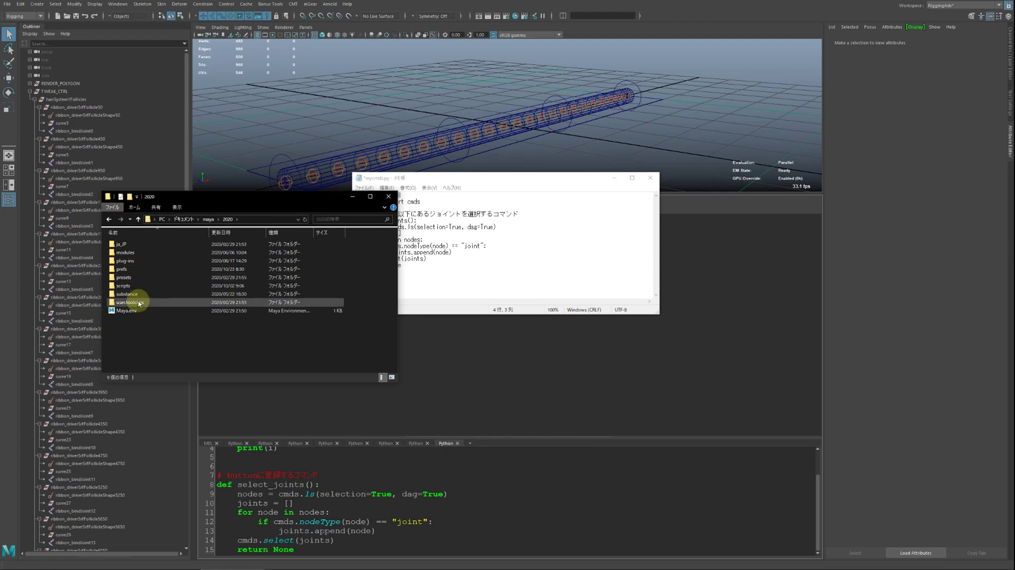
click(208, 219)
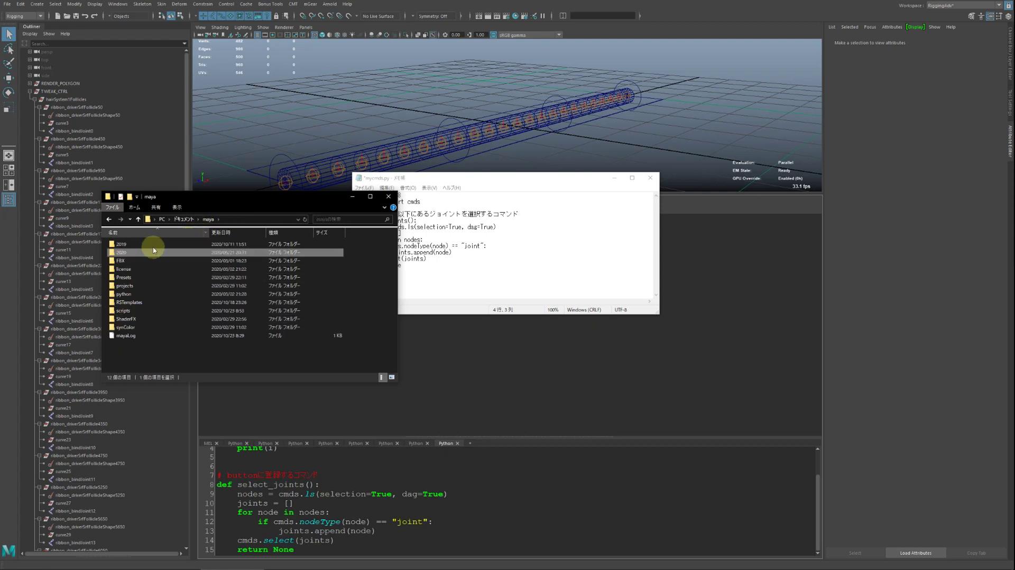
double_click(162, 312)
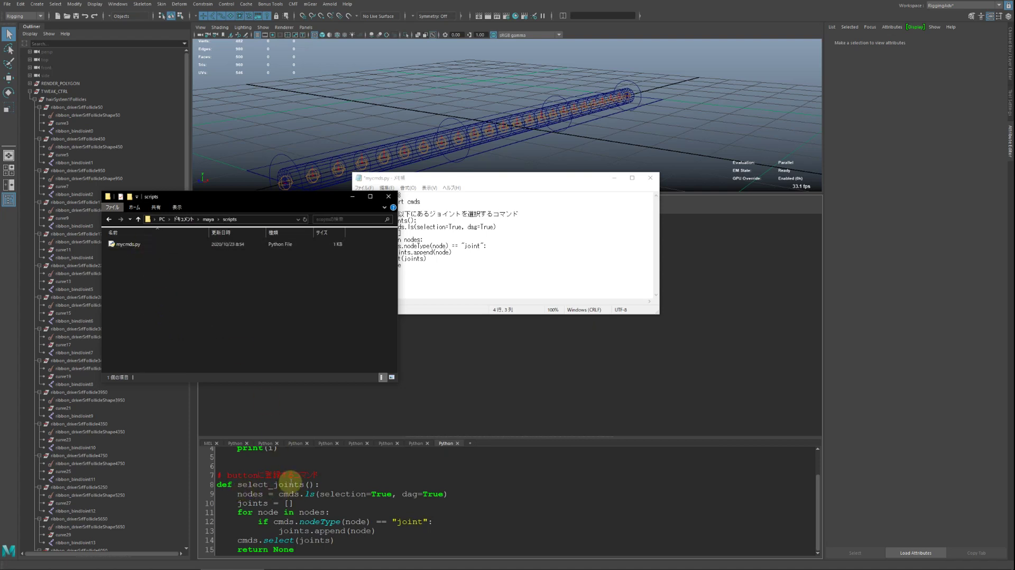
Compare the 2019 and 2020 scripts folders, selecting maya_web_browser.py in 2020
mouse_move(418, 178)
mouse_down()
mouse_move(501, 188)
mouse_move(514, 204)
mouse_up()
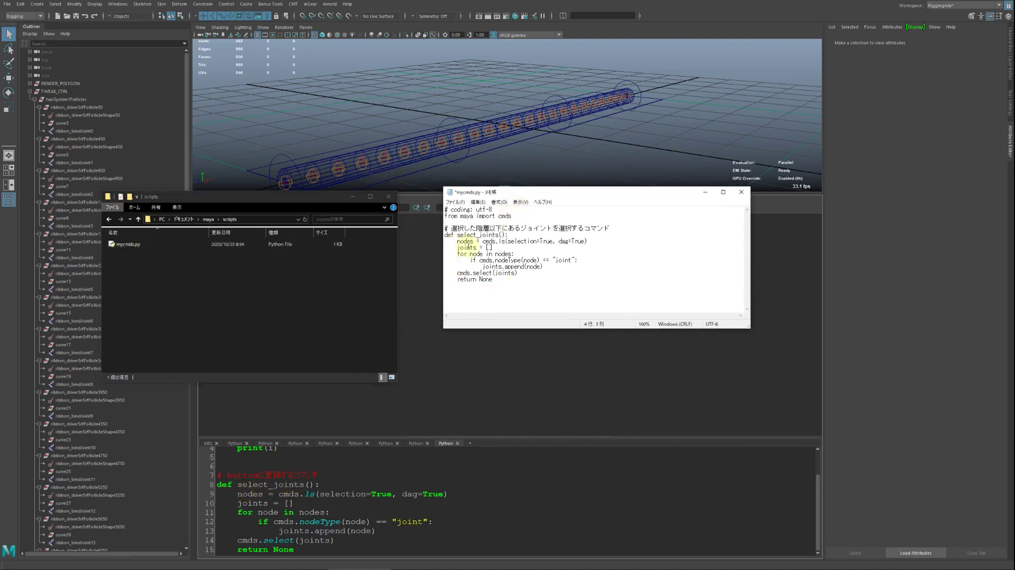
click(152, 244)
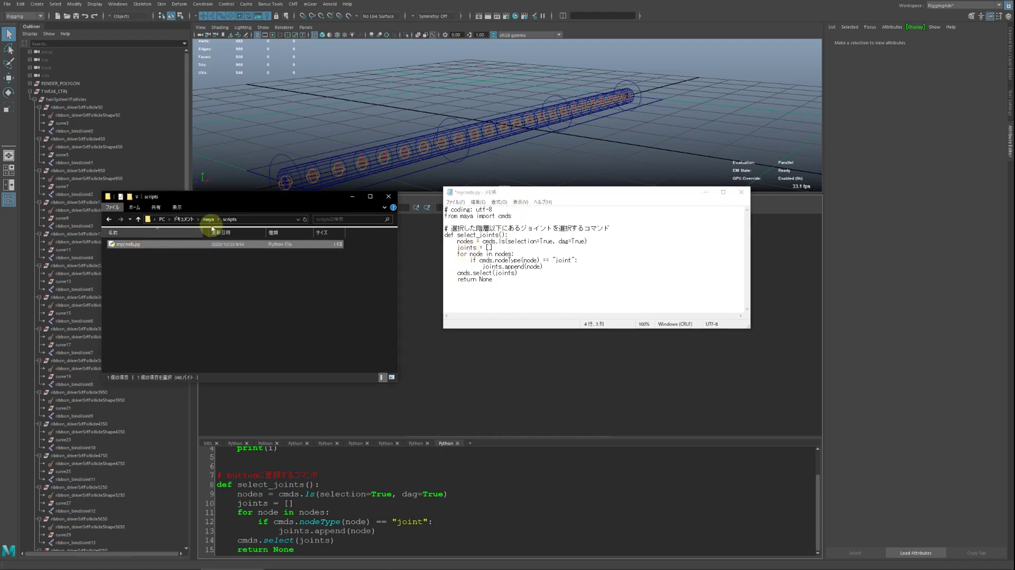
click(207, 219)
double_click(139, 250)
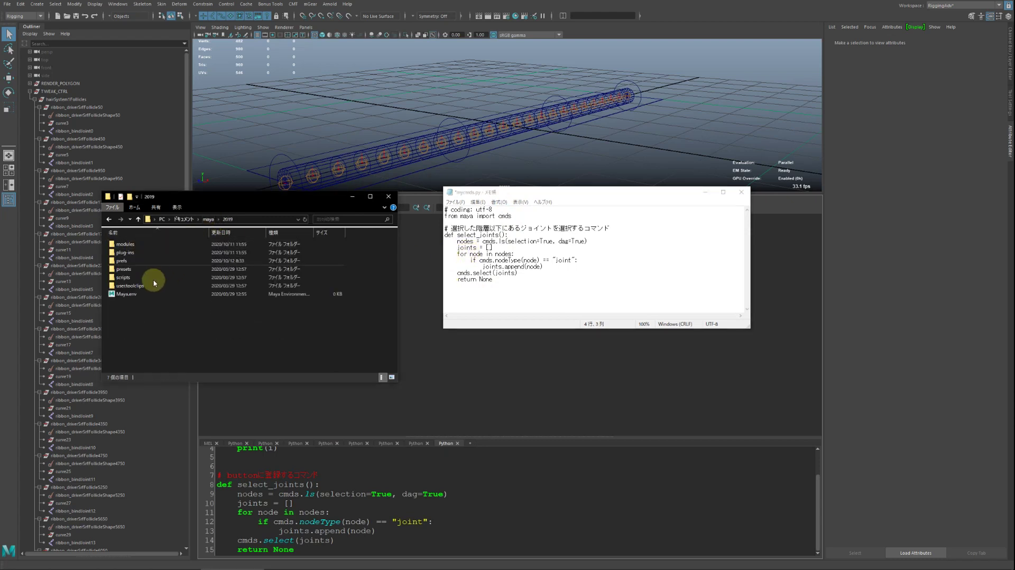
double_click(151, 278)
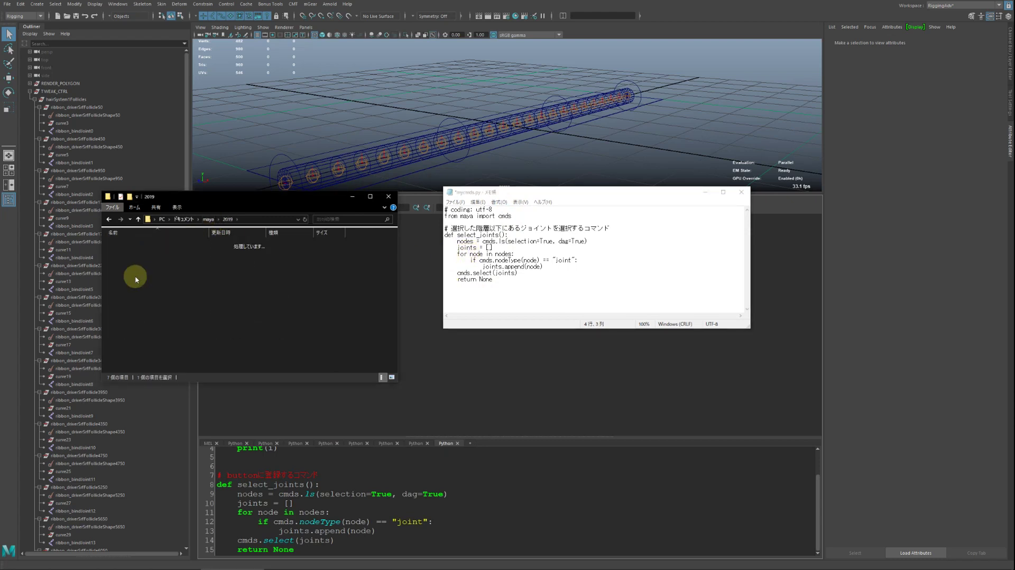
click(227, 219)
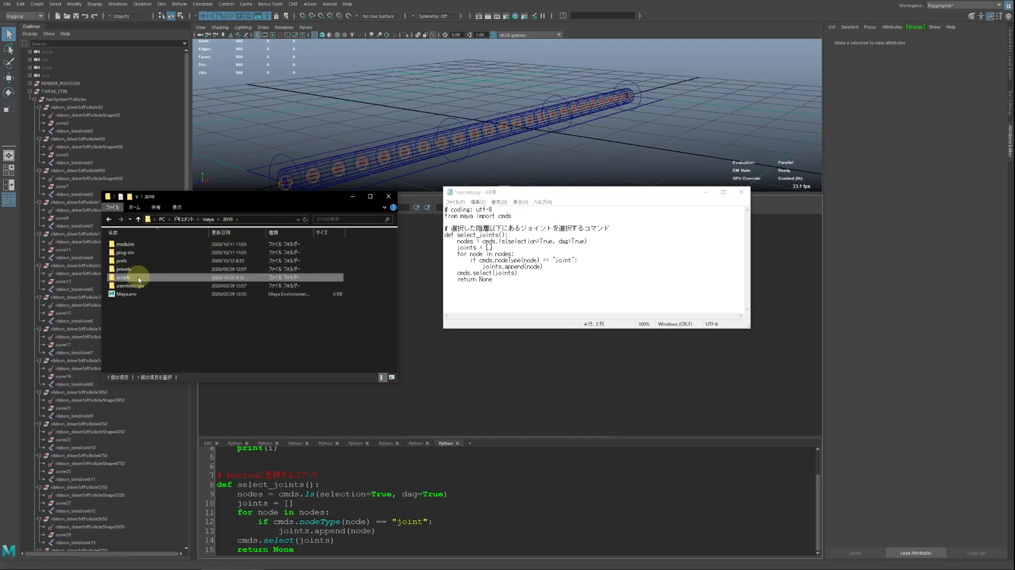
click(208, 218)
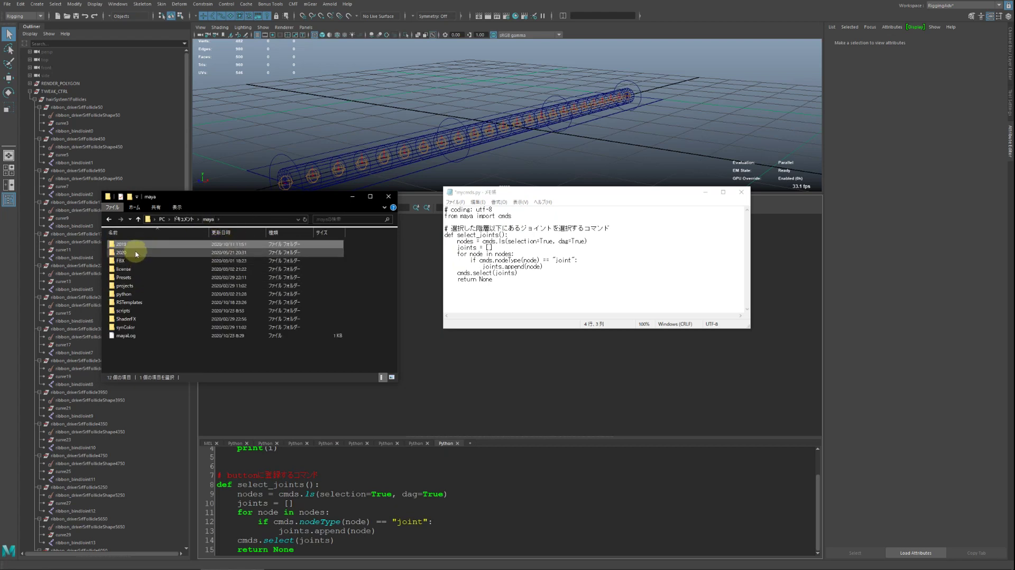
double_click(139, 252)
double_click(127, 291)
click(159, 318)
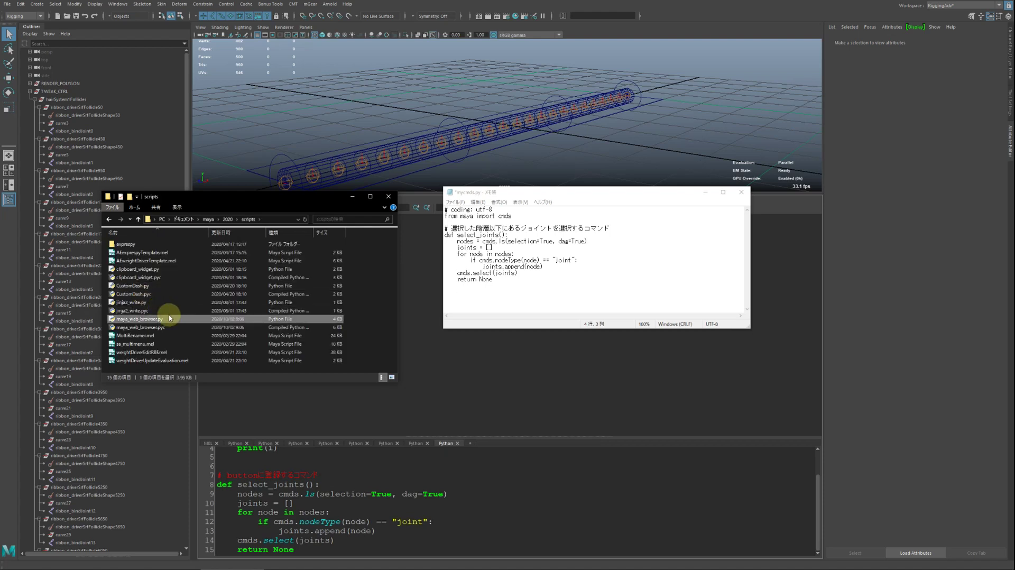
Delete the mycmds.py copy from the 2019 scripts folder
click(227, 219)
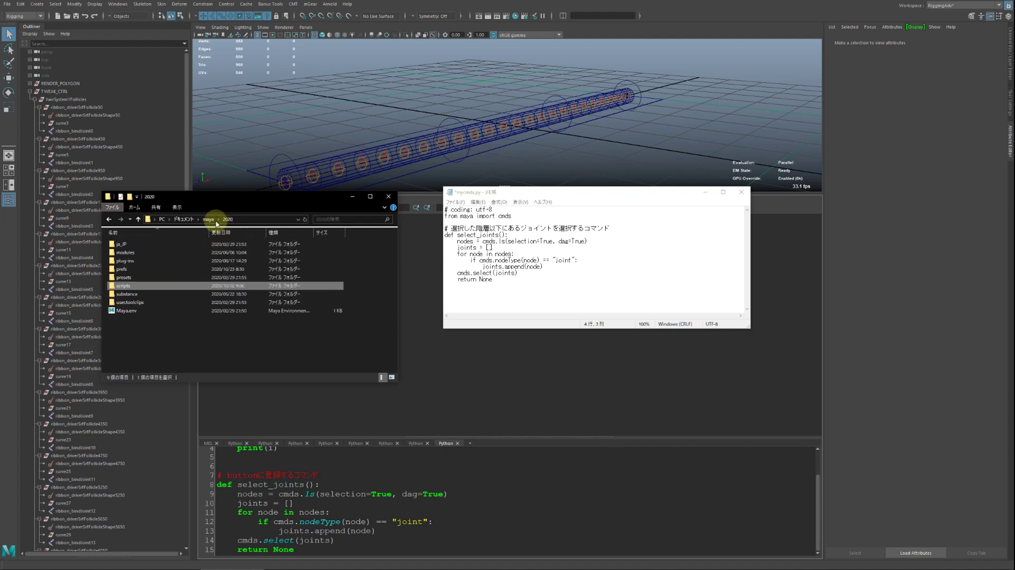
click(208, 218)
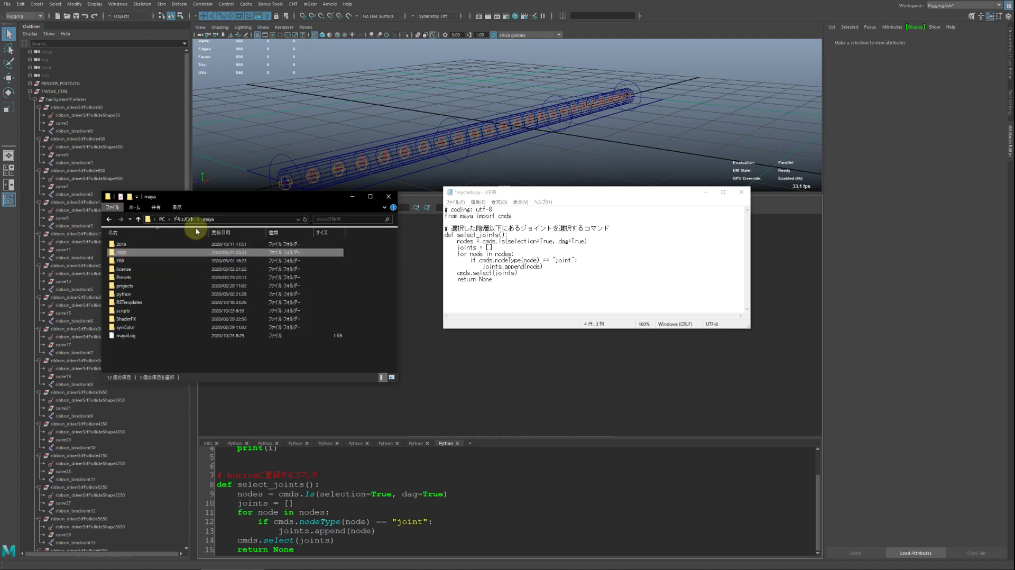
double_click(138, 243)
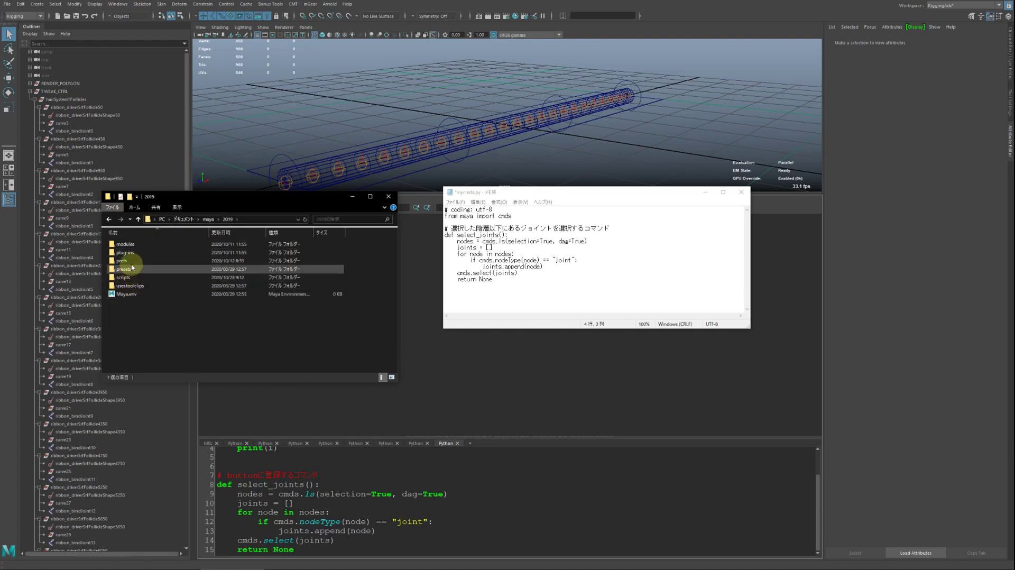
double_click(127, 278)
click(136, 244)
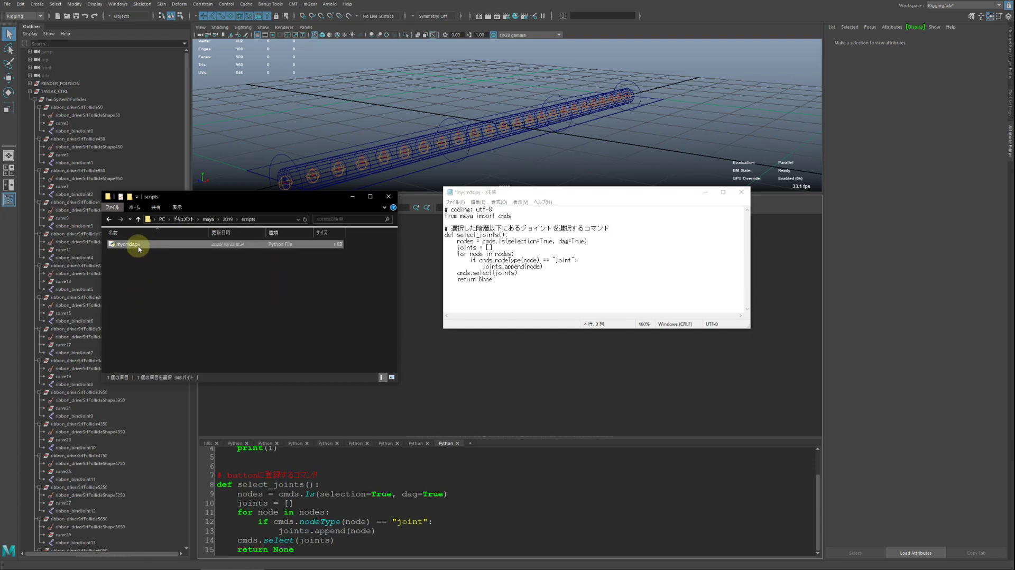
key(Delete)
Go back to Documents and open the maya\scripts folder
click(209, 220)
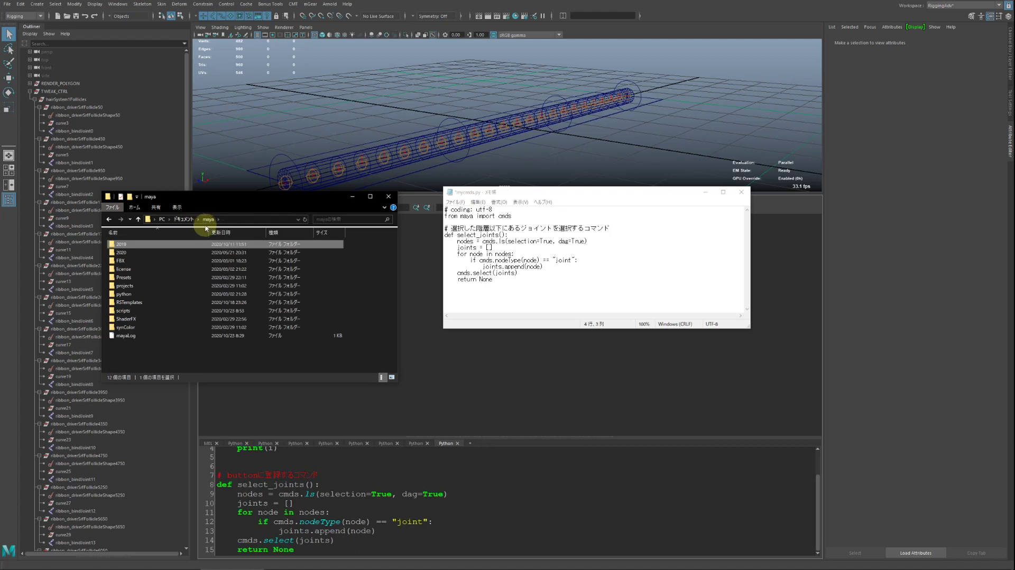
click(183, 218)
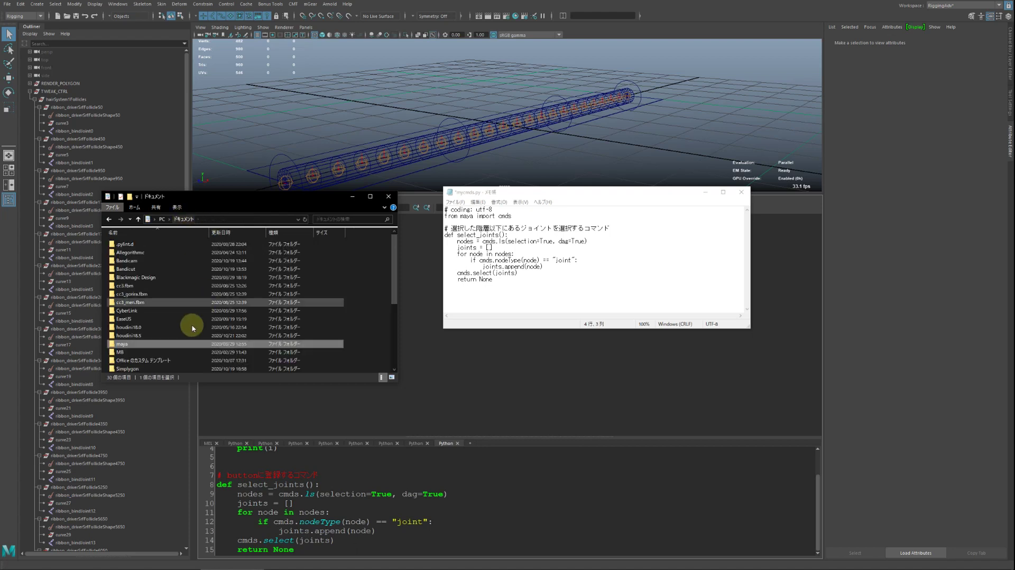
double_click(143, 342)
double_click(160, 312)
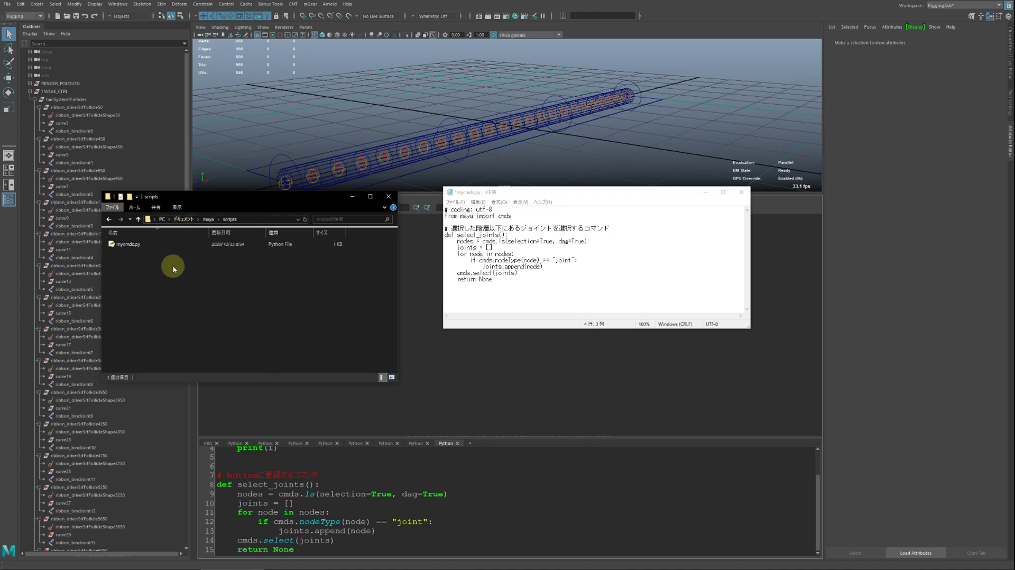
Reposition the scripts Explorer window and make it narrower beside Maya
drag(178, 198, 138, 189)
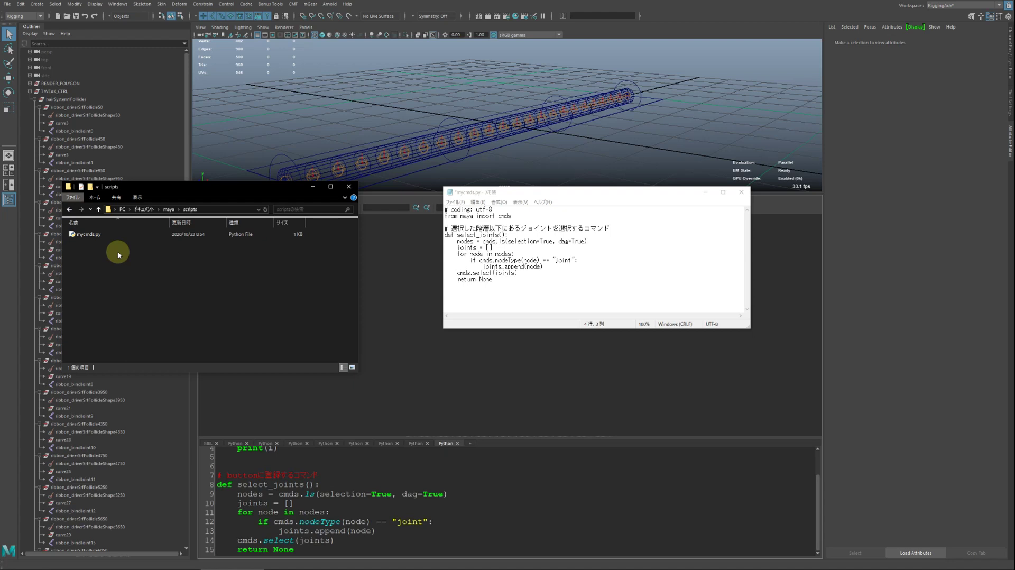
drag(142, 189, 172, 173)
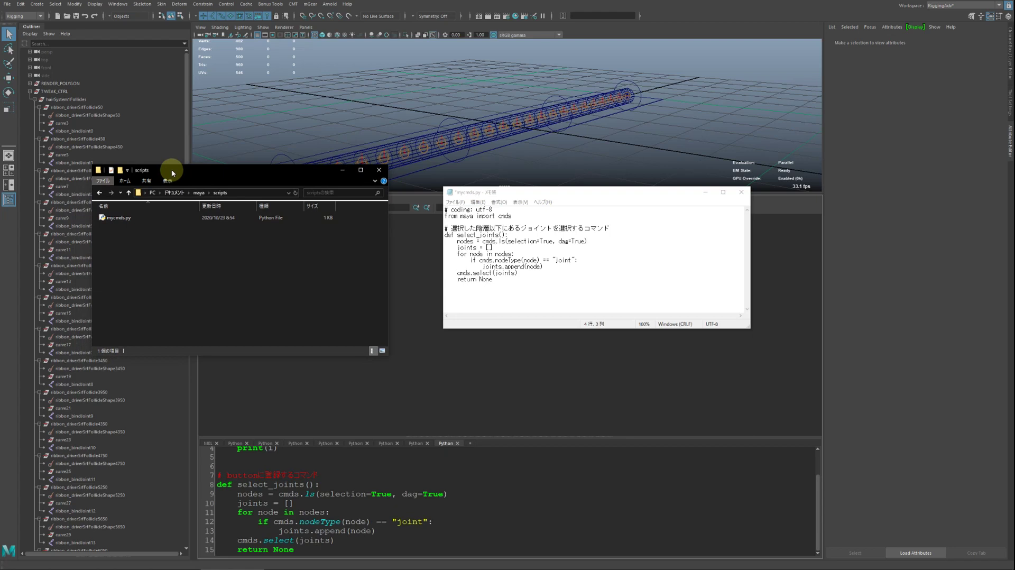
drag(293, 169, 305, 174)
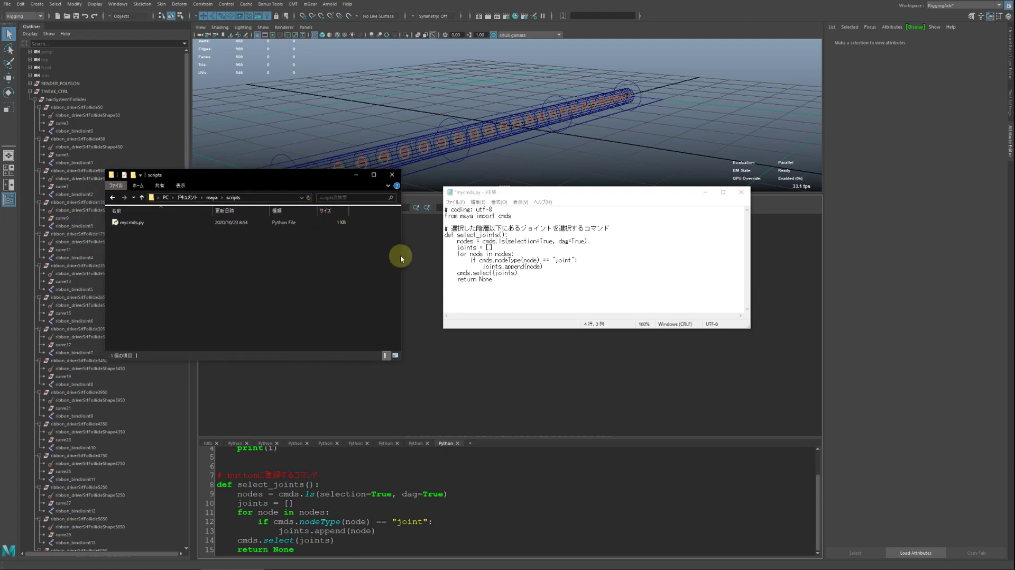
drag(400, 255, 271, 251)
Cancel closing the unsaved mycmds.py Notepad window and push it nearly off-screen
drag(515, 192, 167, 375)
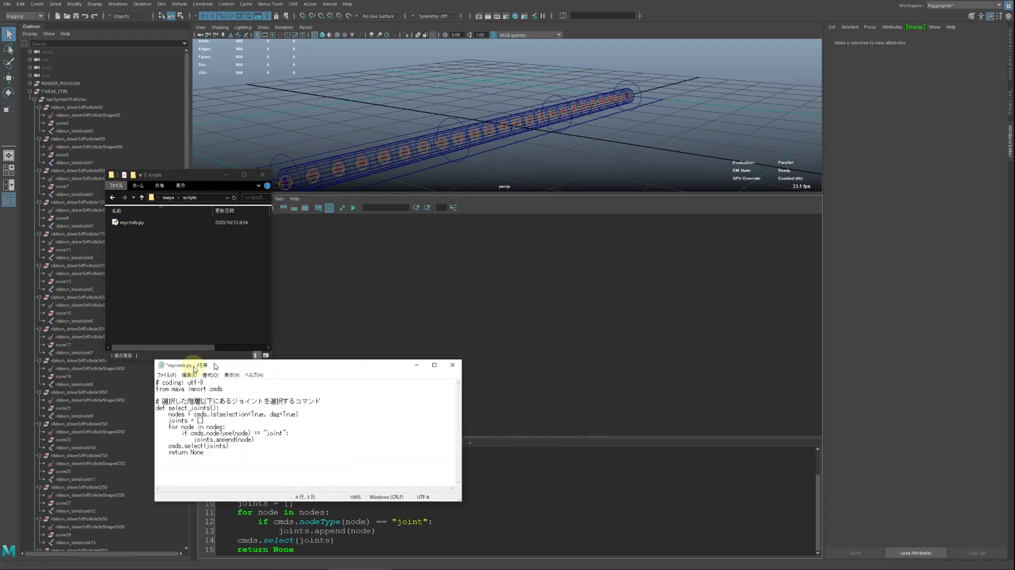
click(134, 222)
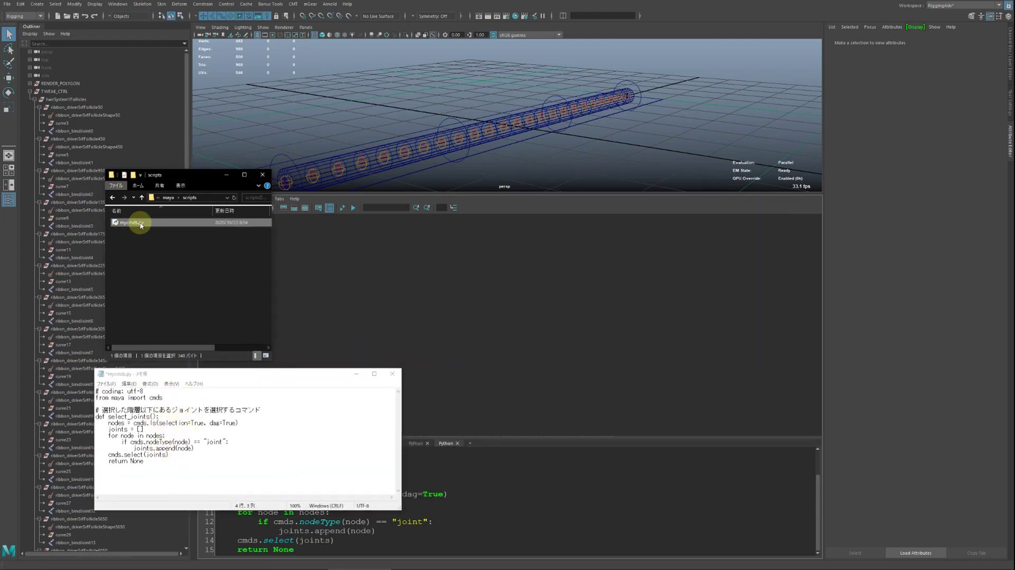
drag(308, 375, 296, 371)
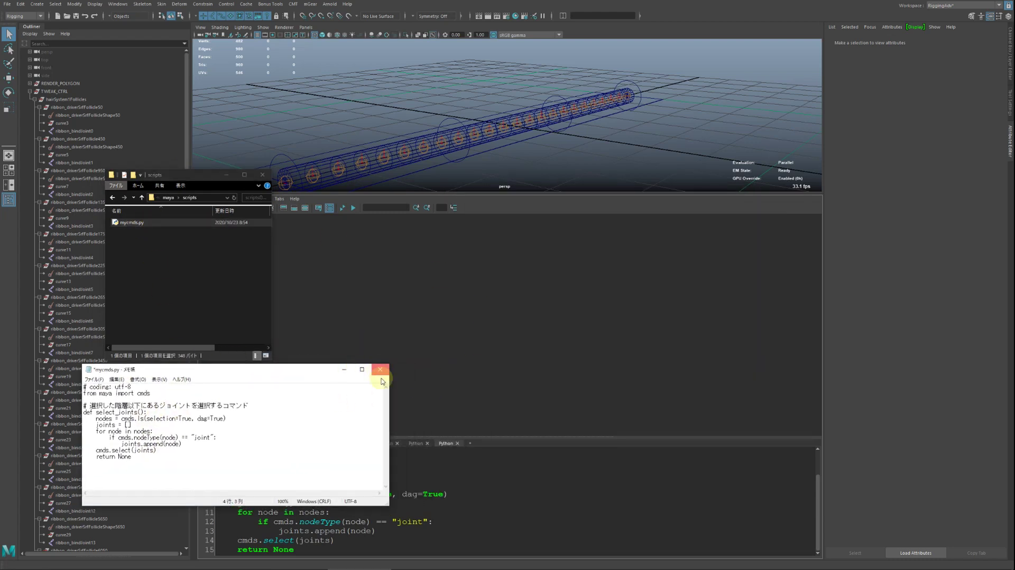
click(380, 370)
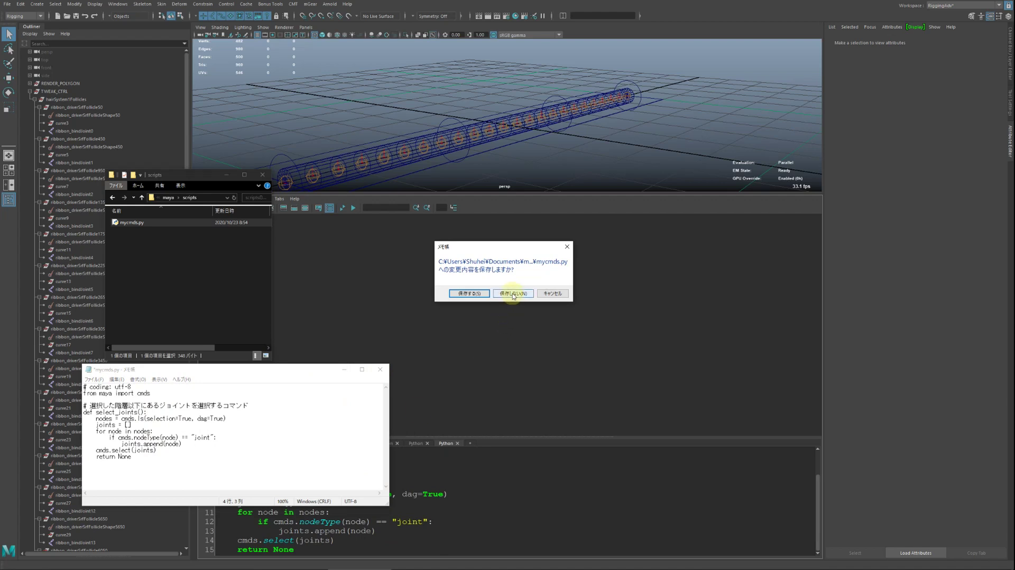
click(554, 294)
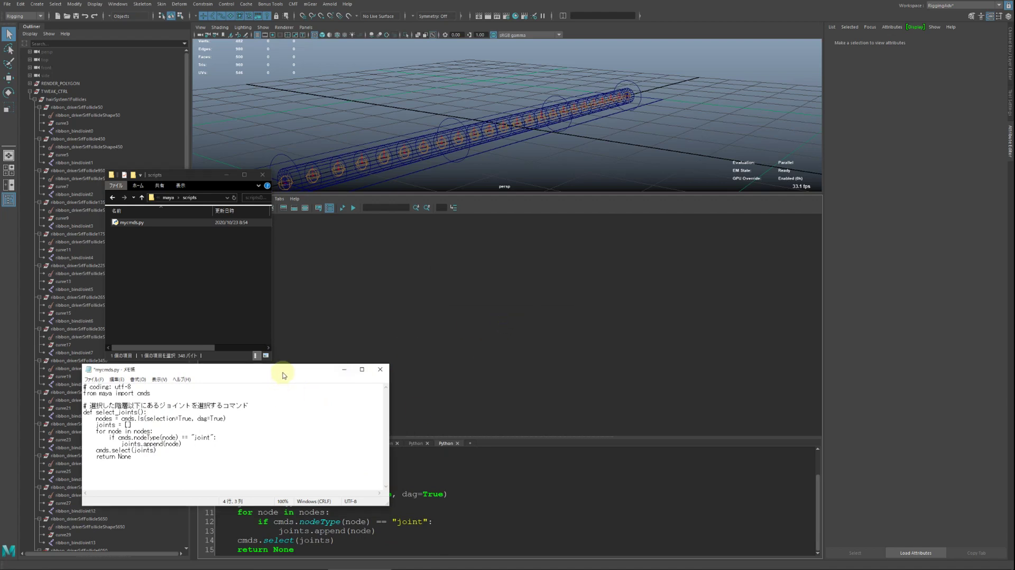
drag(284, 373, 5, 356)
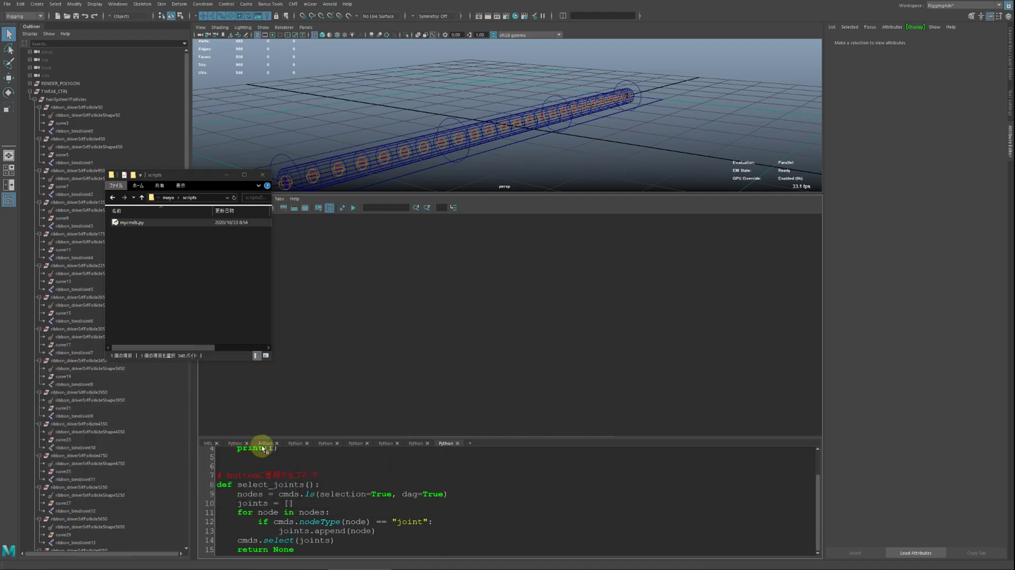
Clear all of the old script from the Script Editor input
click(298, 422)
drag(298, 436, 300, 370)
click(312, 429)
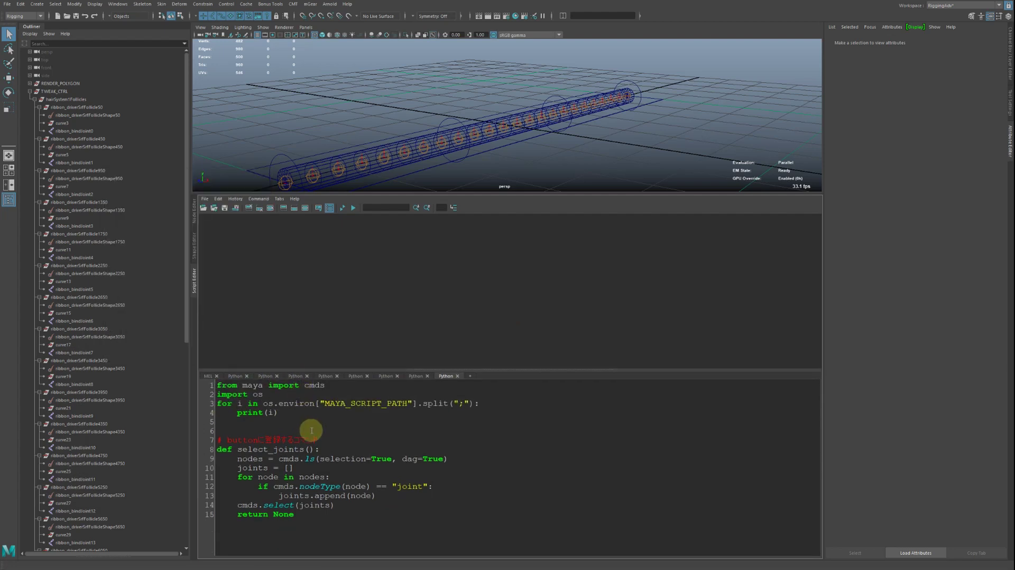
key(shift+Down)
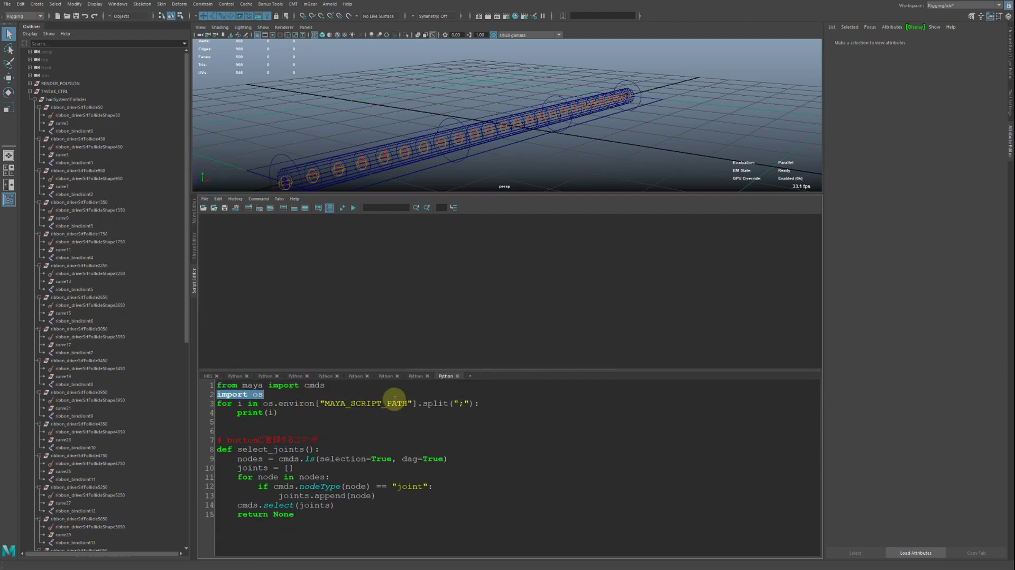
key(shift+Down)
key(shift+Down)
key(shift+Down)
key(shift+Down)
key(shift+End)
key(Delete)
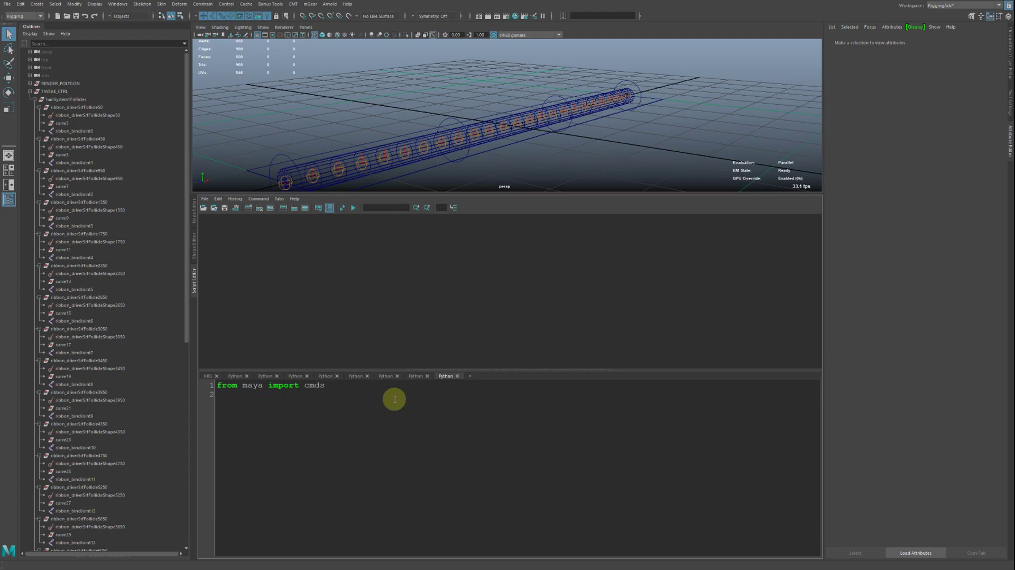
key(shift+Up)
key(Delete)
Drag mycmds.py into the Script Editor to produce import mycmds and run it
key(alt+Tab)
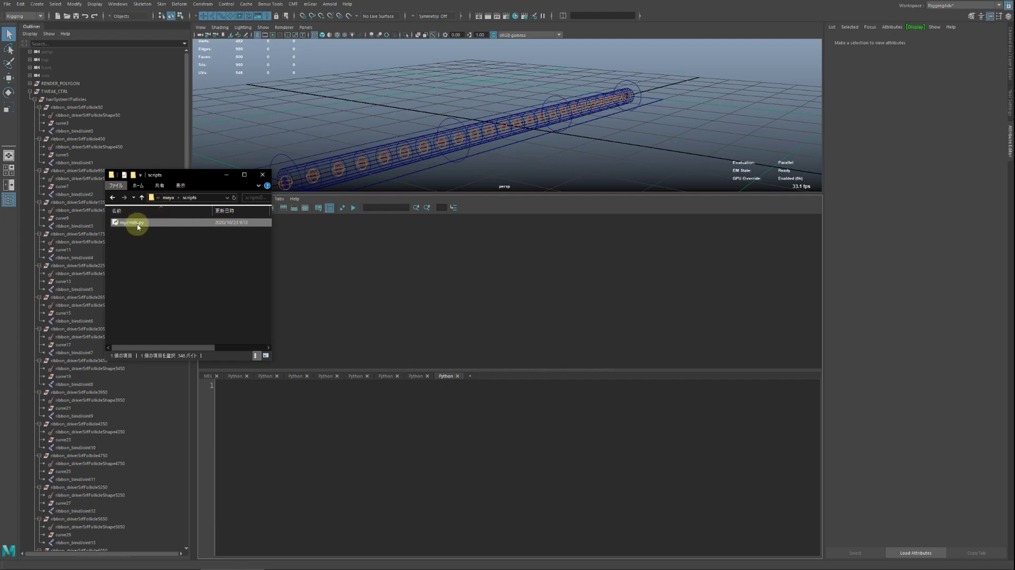
drag(136, 226, 265, 434)
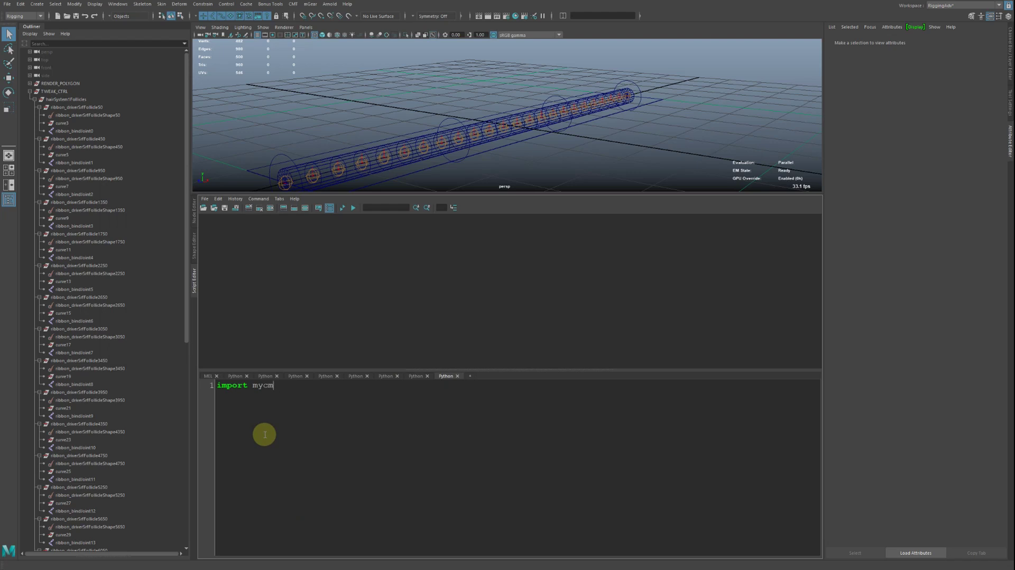
key(ctrl+a)
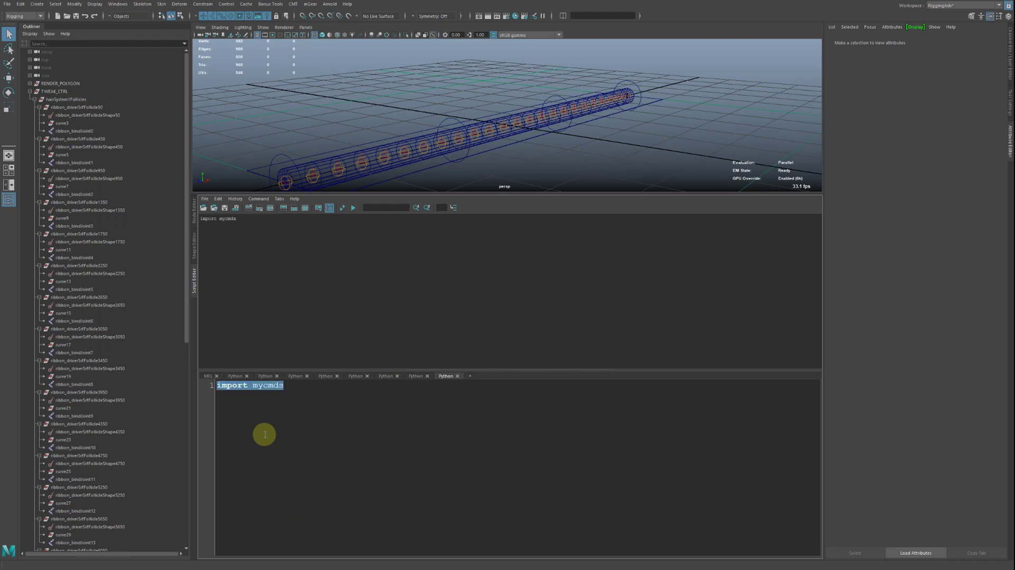
click(264, 435)
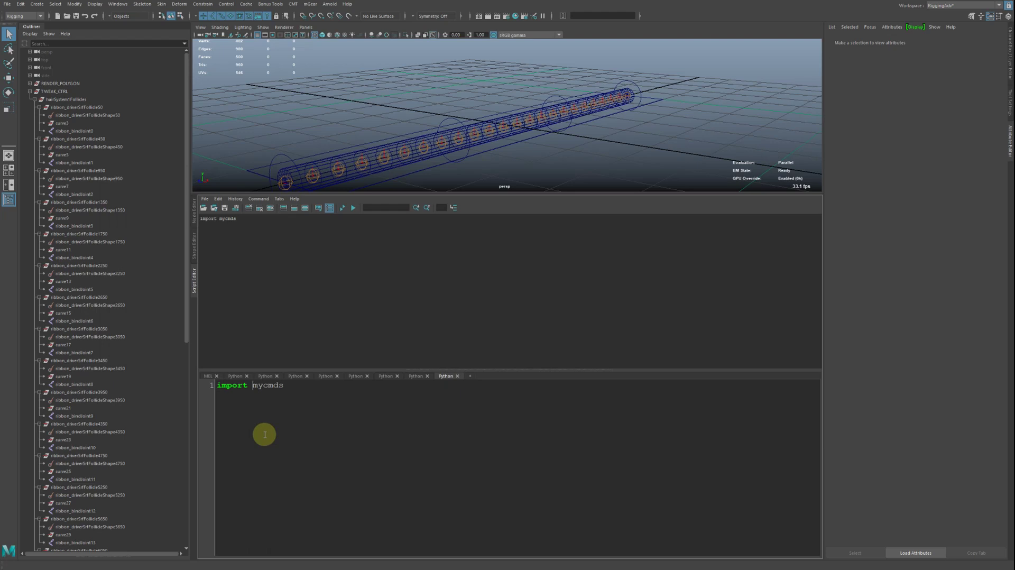
Copy the module name mycmds and put it on a second line
key(ctrl+c)
click(264, 434)
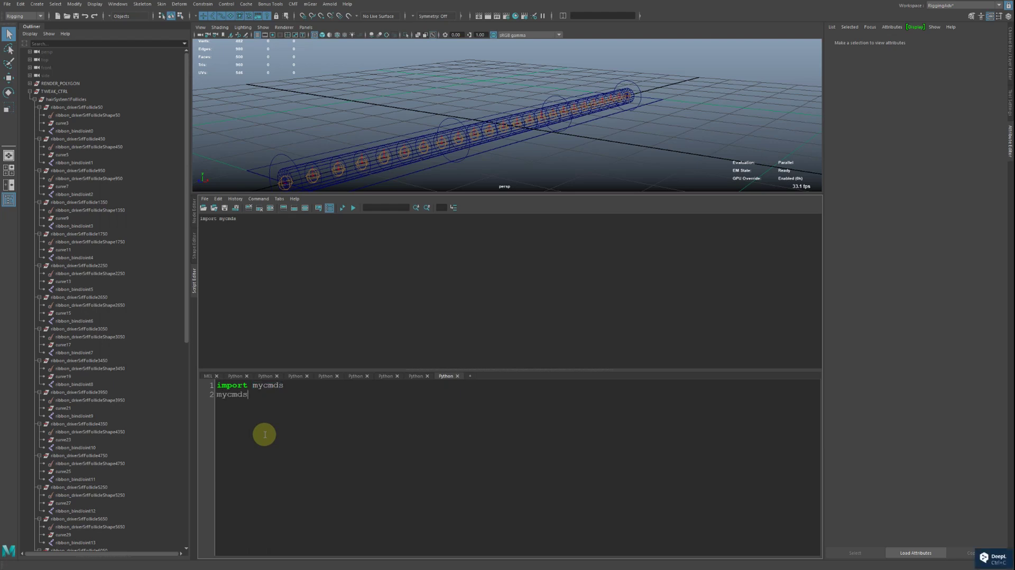
key(alt+Tab)
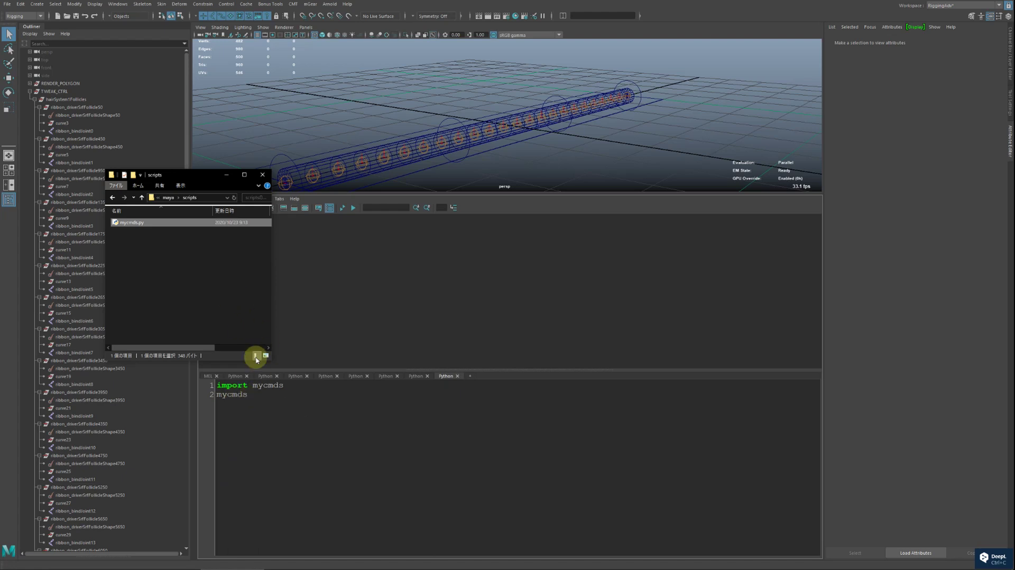
click(254, 395)
key(alt+Tab)
key(Escape)
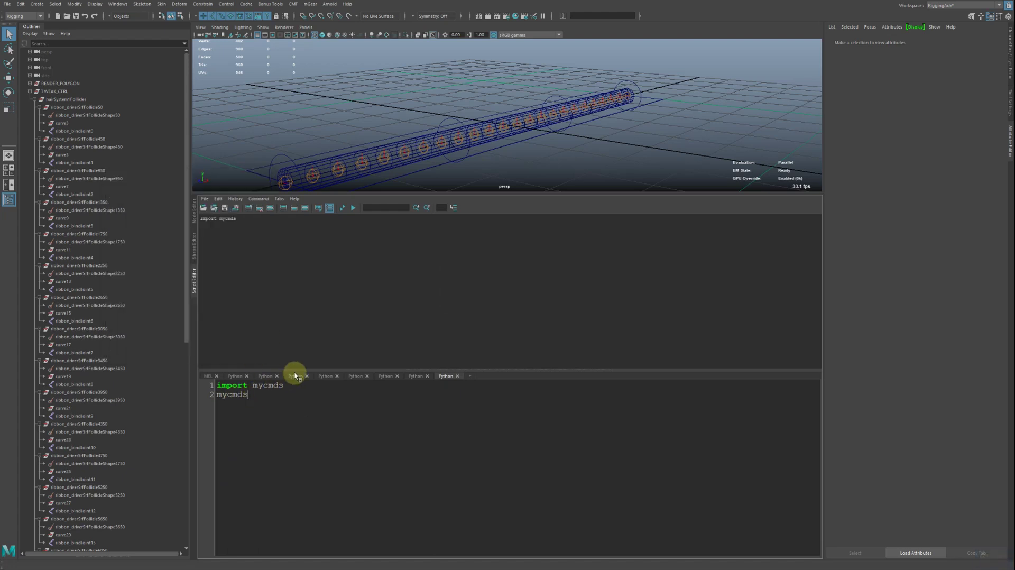
Complete Script Editor line 2 as mycmds.select_joints() and select TWEAK_CTRL
key(alt+Tab)
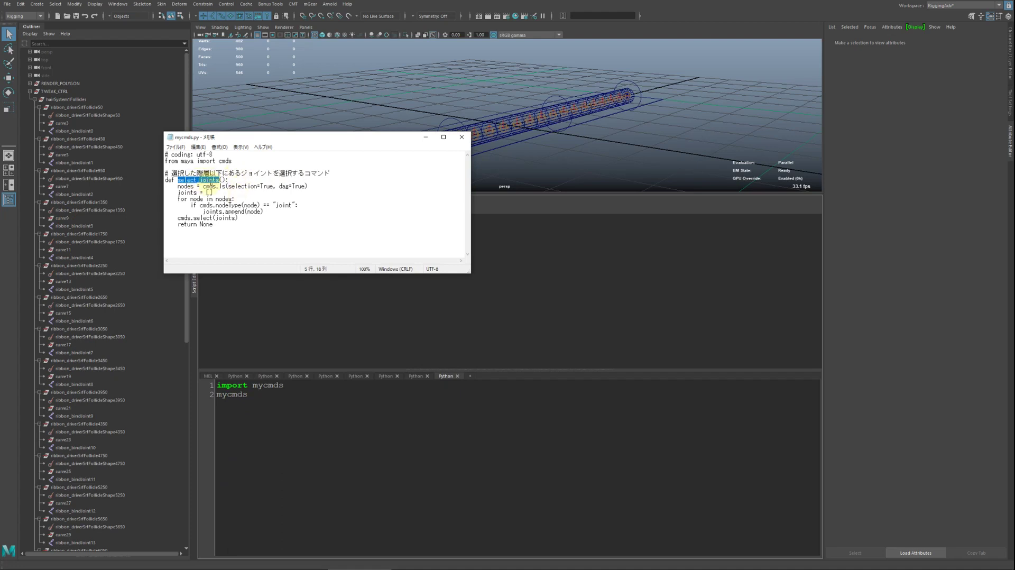
click(262, 393)
text(.select_joints())
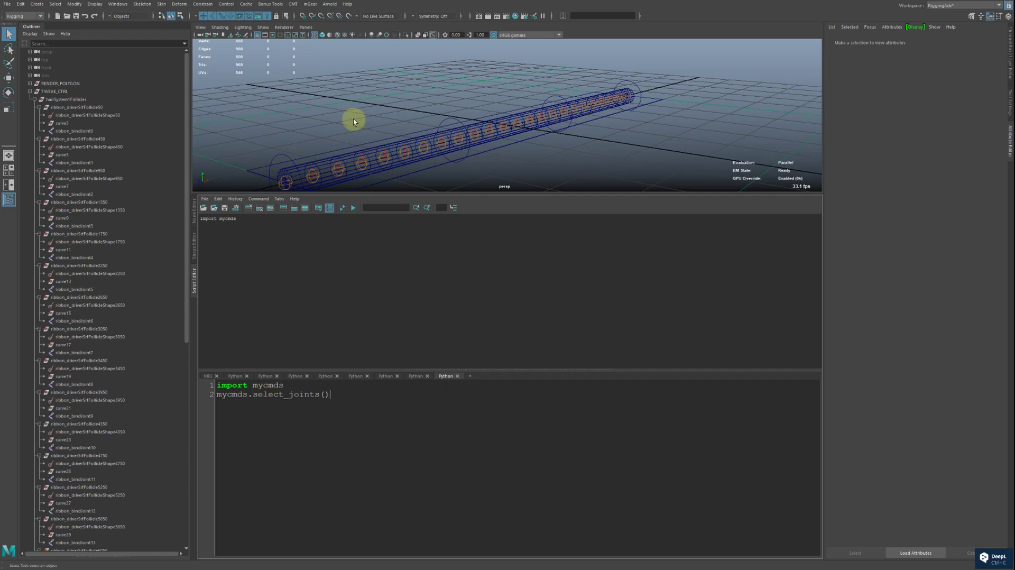
click(49, 92)
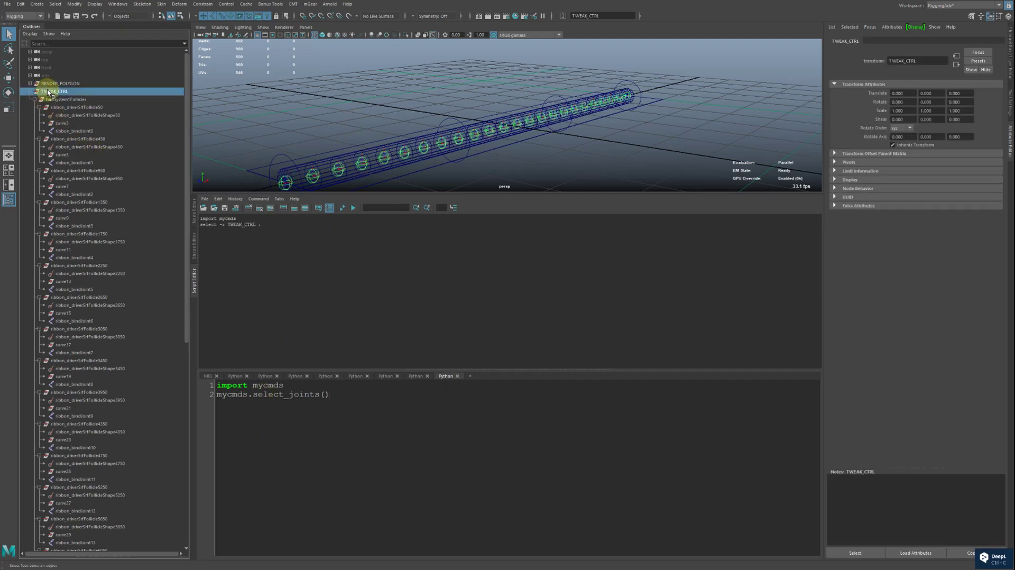
Check ribbon_bindJoint0–6 by hand in the Outliner, then reselect only TWEAK_CTRL and the select_joints line
click(67, 131)
ctrl+click(93, 163)
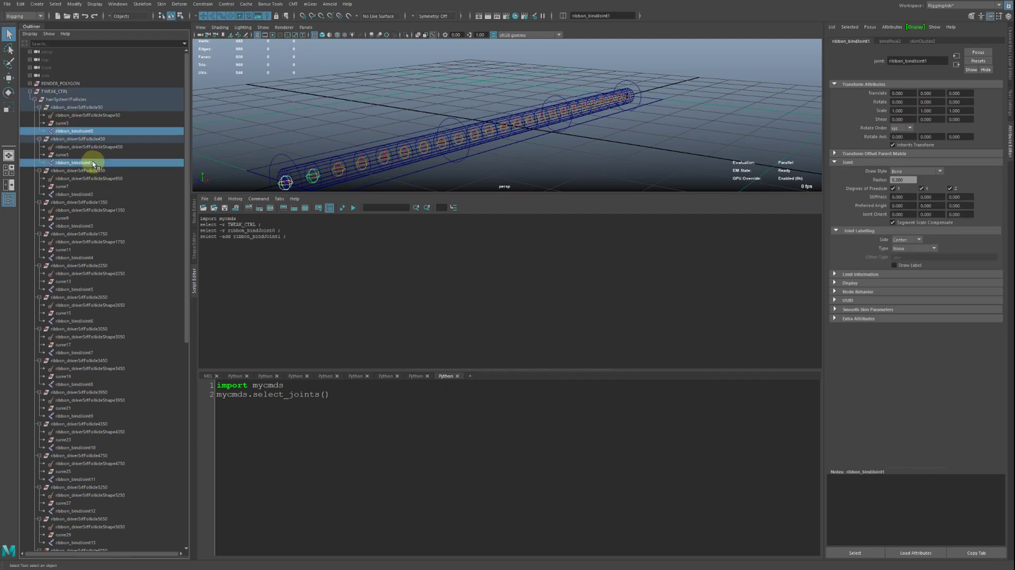
ctrl+click(82, 195)
ctrl+click(74, 225)
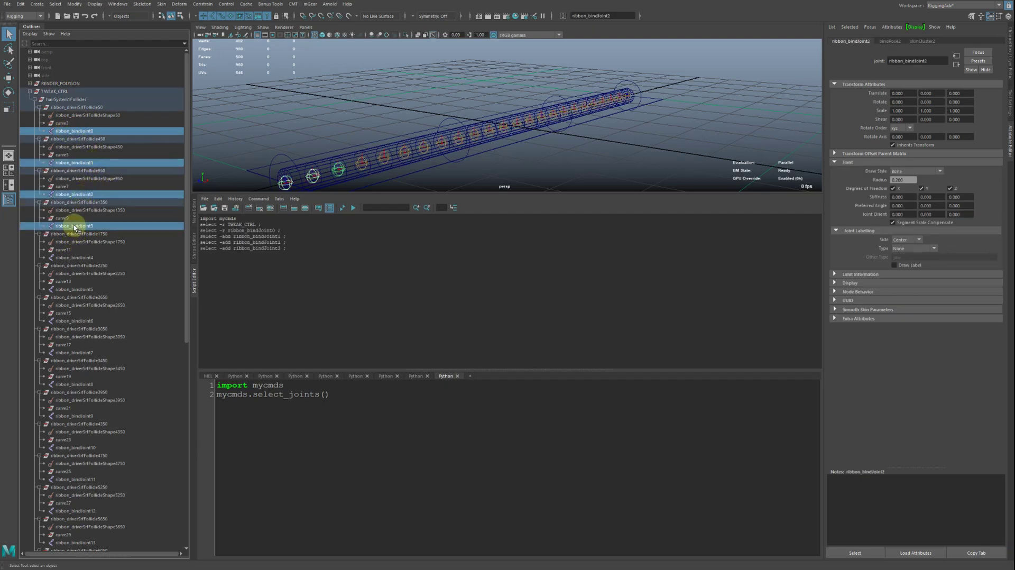
ctrl+click(73, 257)
ctrl+click(75, 290)
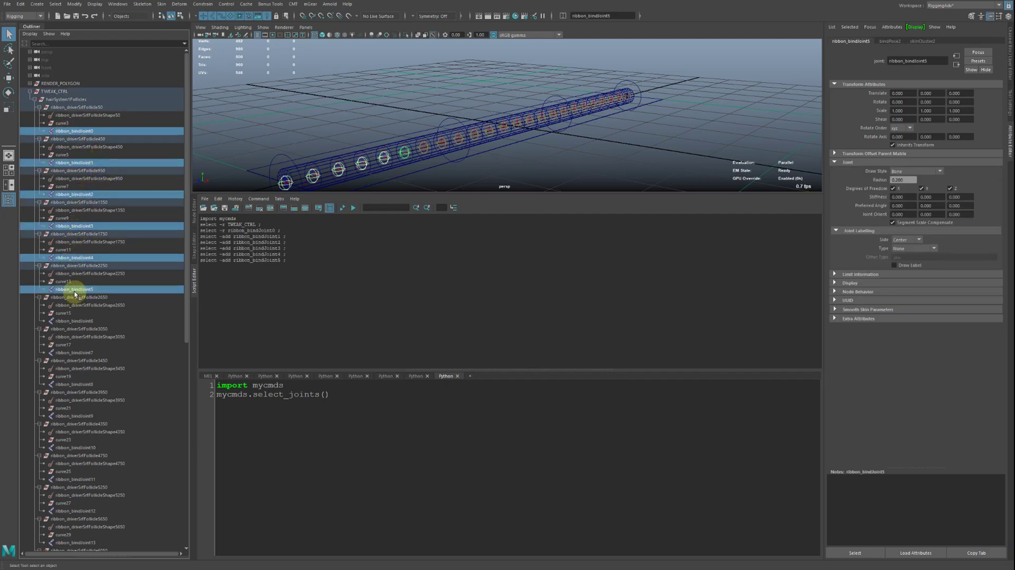
ctrl+click(74, 322)
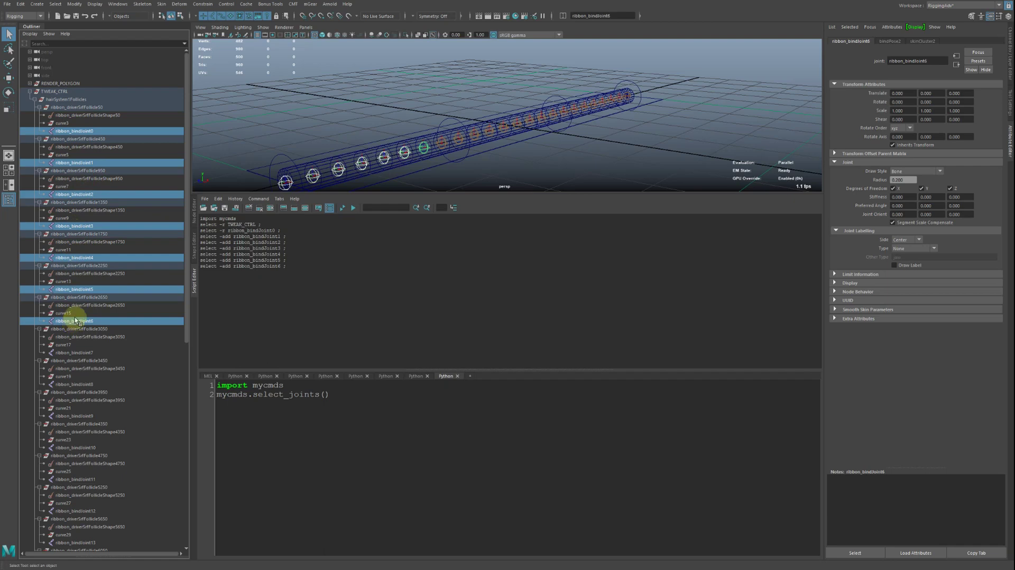
click(51, 91)
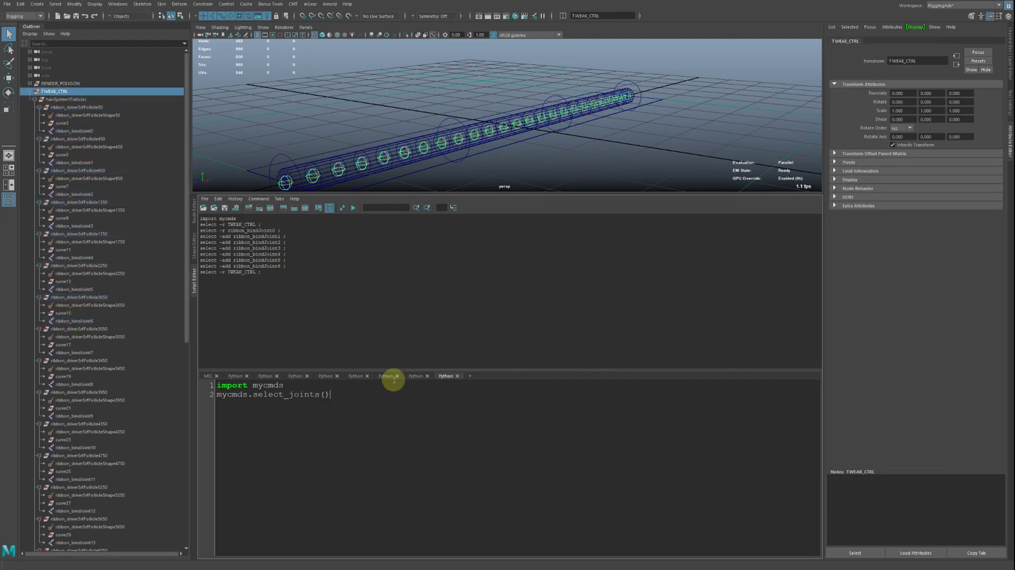
key(shift+Home)
Run mycmds.select_joints(), then try 'follicle' instead of 'joint' in mycmds.py
key(ctrl+Return)
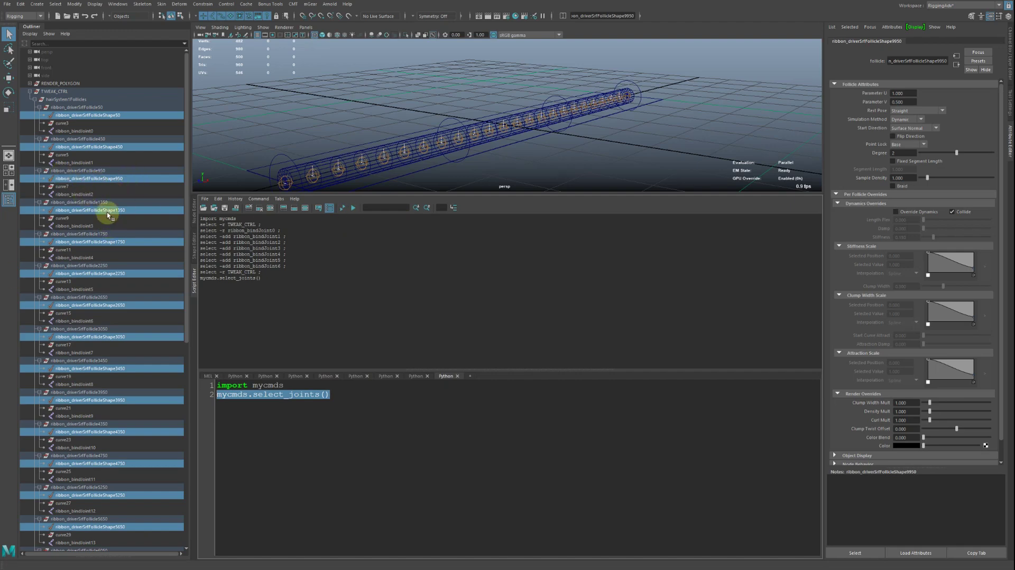
drag(1, 401, 379, 180)
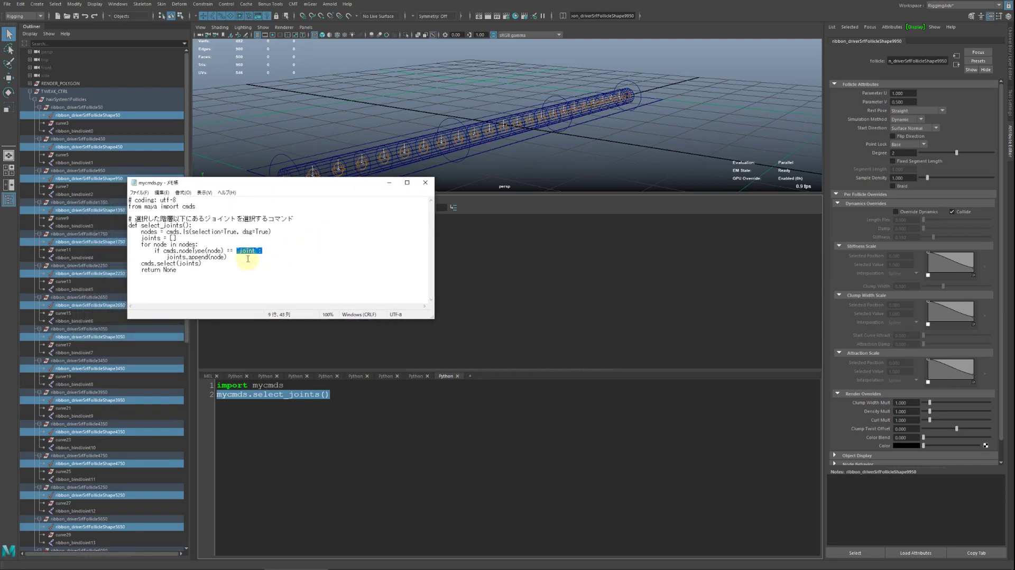
drag(272, 180, 286, 180)
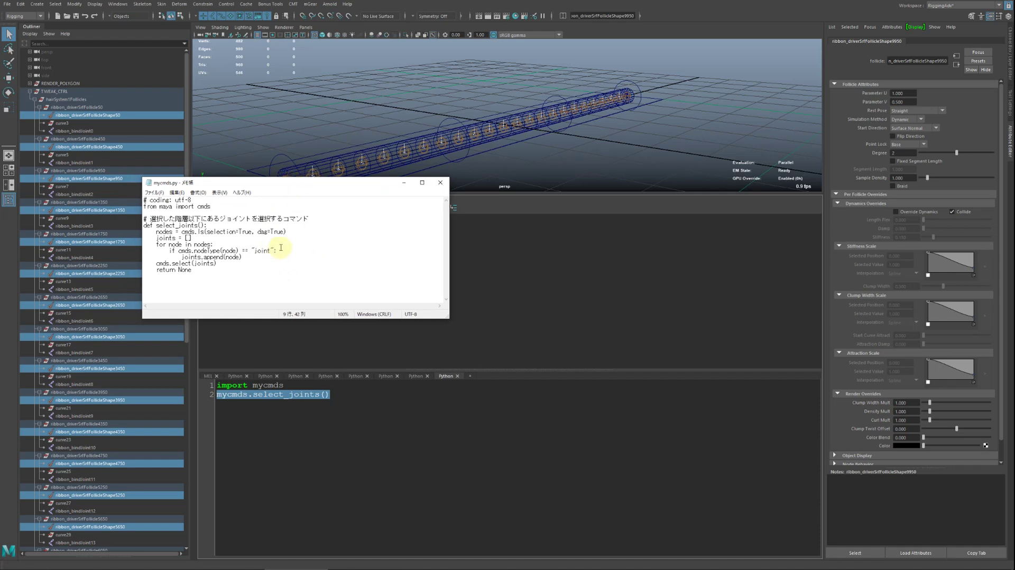
text(foll)
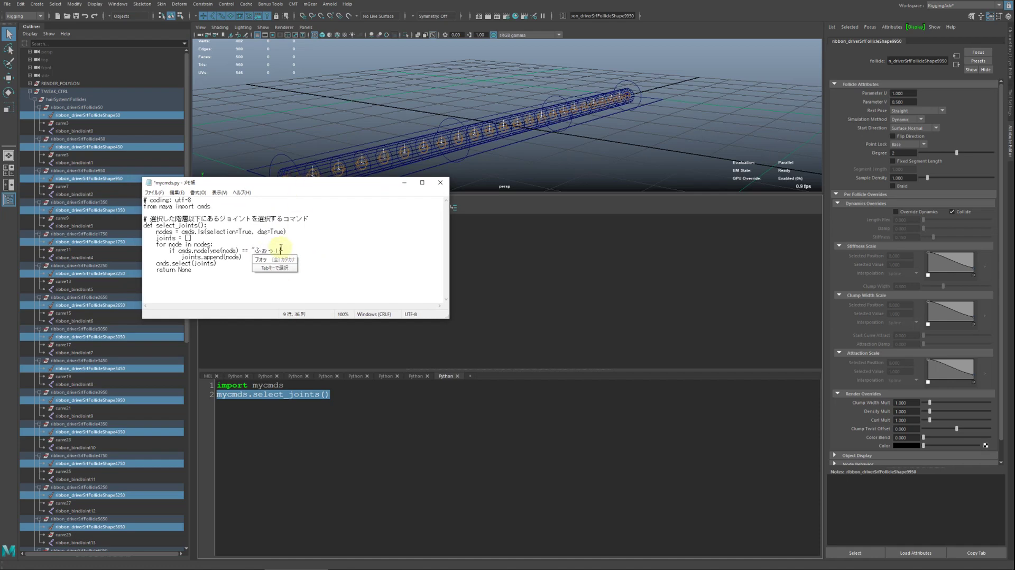
text(icle)
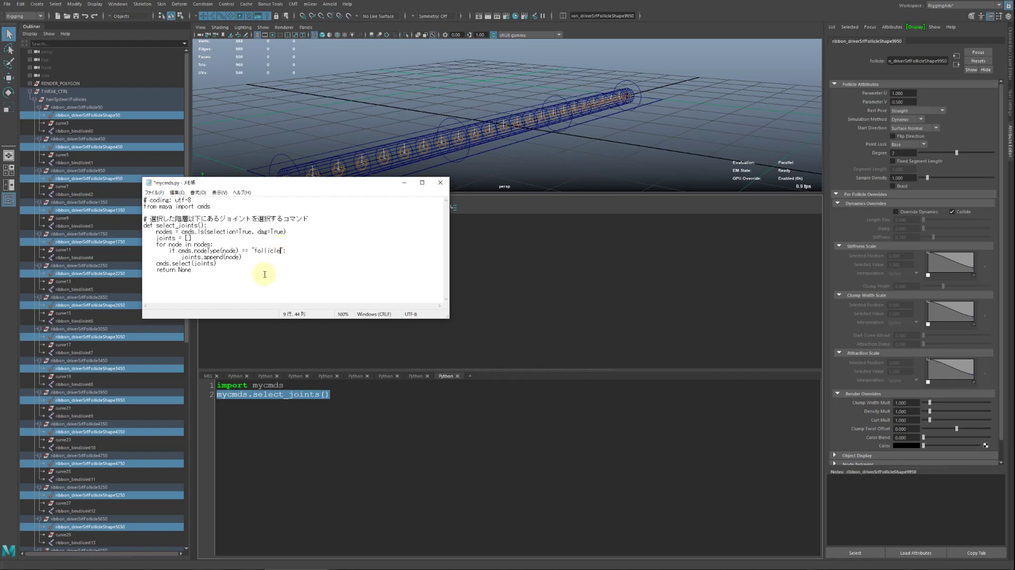
drag(272, 183, 199, 198)
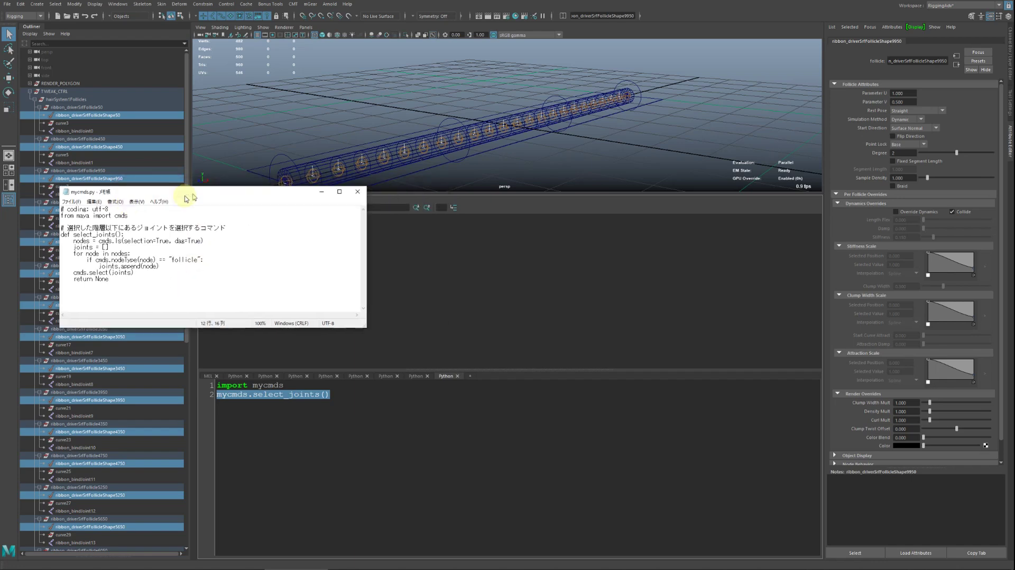
key(shift+Left)
key(shift+Left)
key(shift+Left)
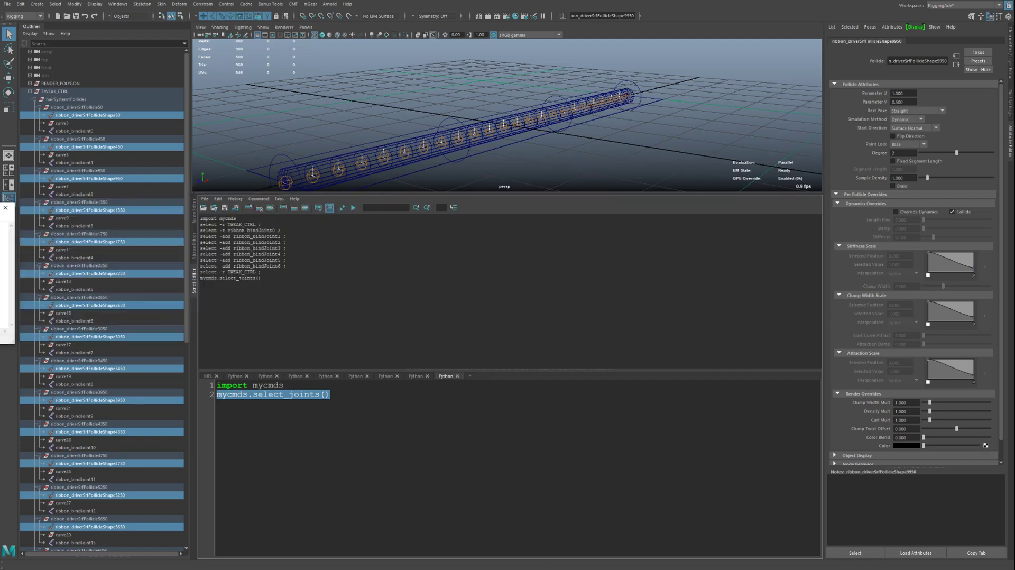
Rerun mycmds.select_joints() with TWEAK_CTRL selected, then return to mycmds.py
key(alt+Tab)
click(62, 95)
click(355, 391)
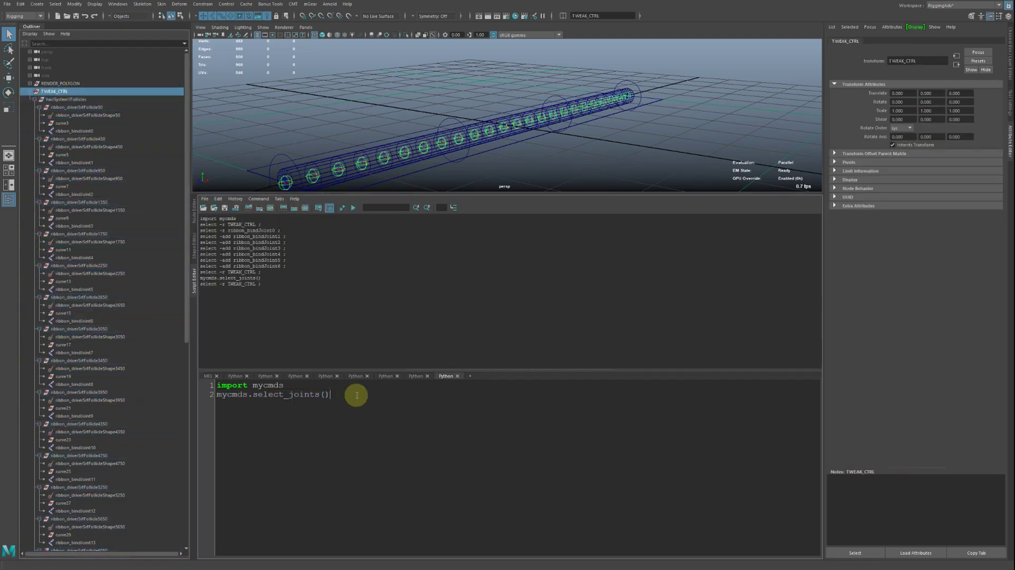
triple_click(358, 394)
key(ctrl+Return)
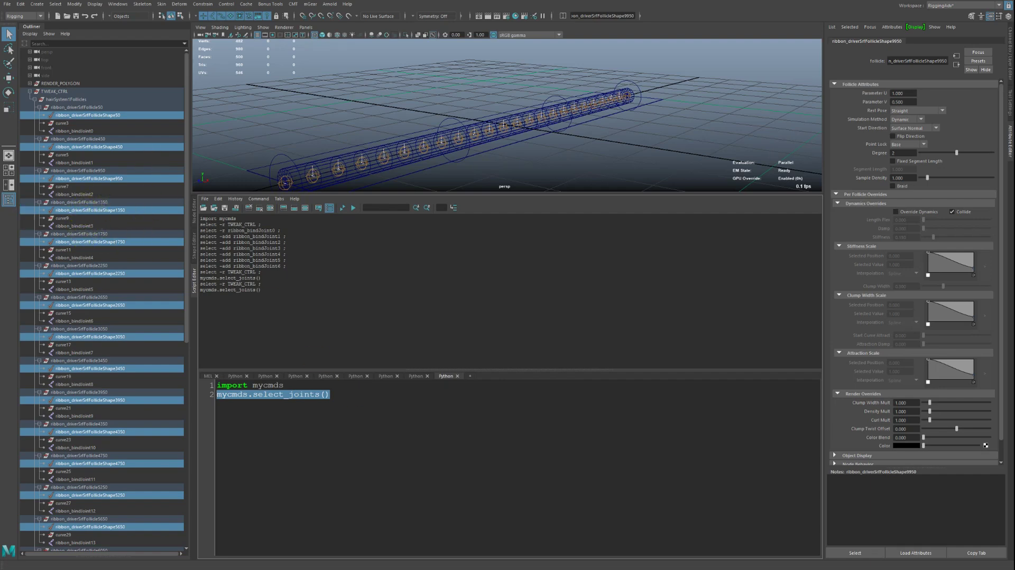
key(alt+Tab)
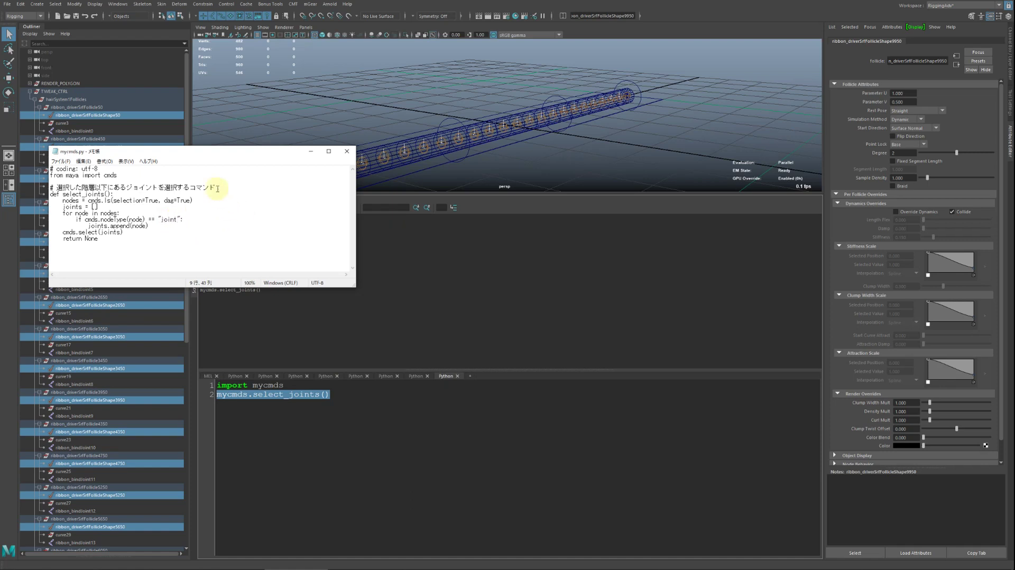
Insert reload(mycmds) as Script Editor line 2 and run it
key(alt+Tab)
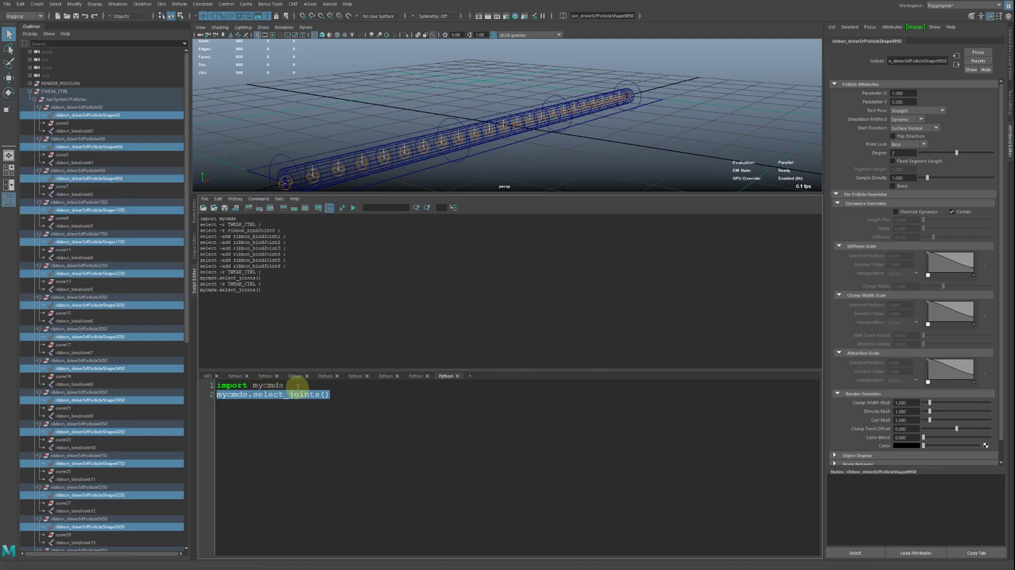
click(298, 388)
key(Return)
text(reload())
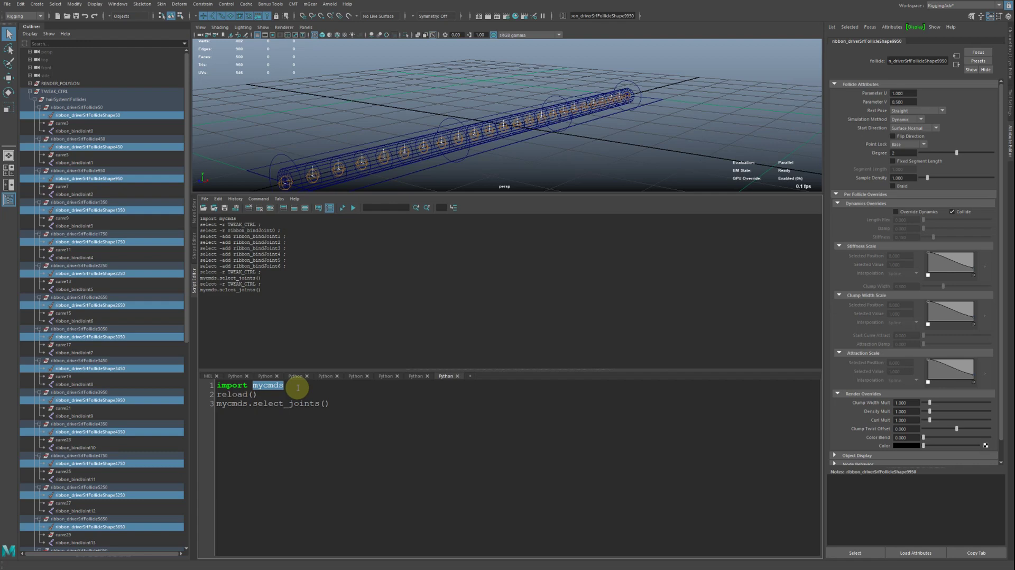
key(ctrl+c)
key(Down)
key(Left)
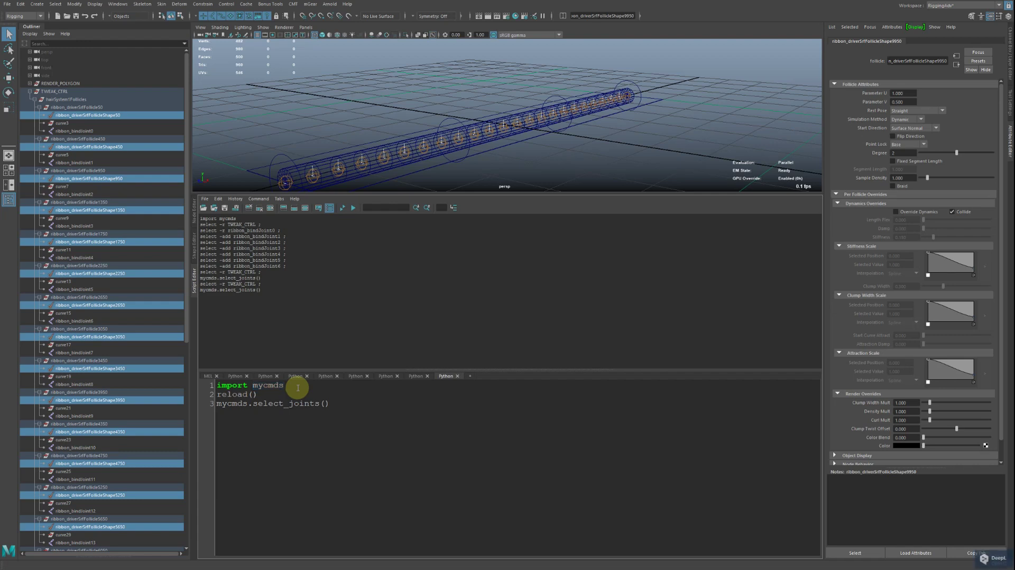
key(ctrl+v)
key(End)
key(shift+Home)
key(ctrl+Return)
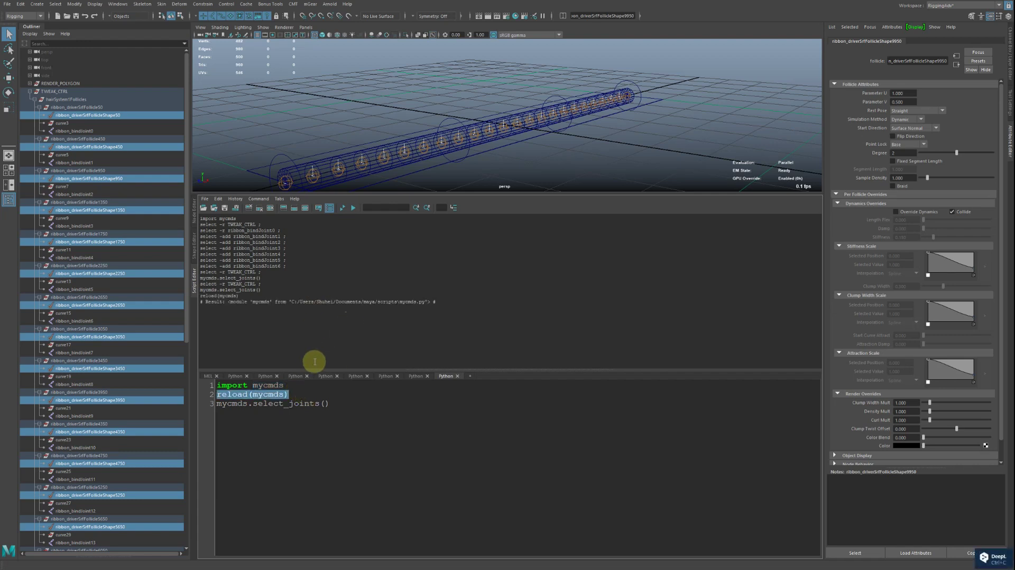
Run mycmds.select_joints() on TWEAK_CTRL to select its ribbon bind joints
click(72, 91)
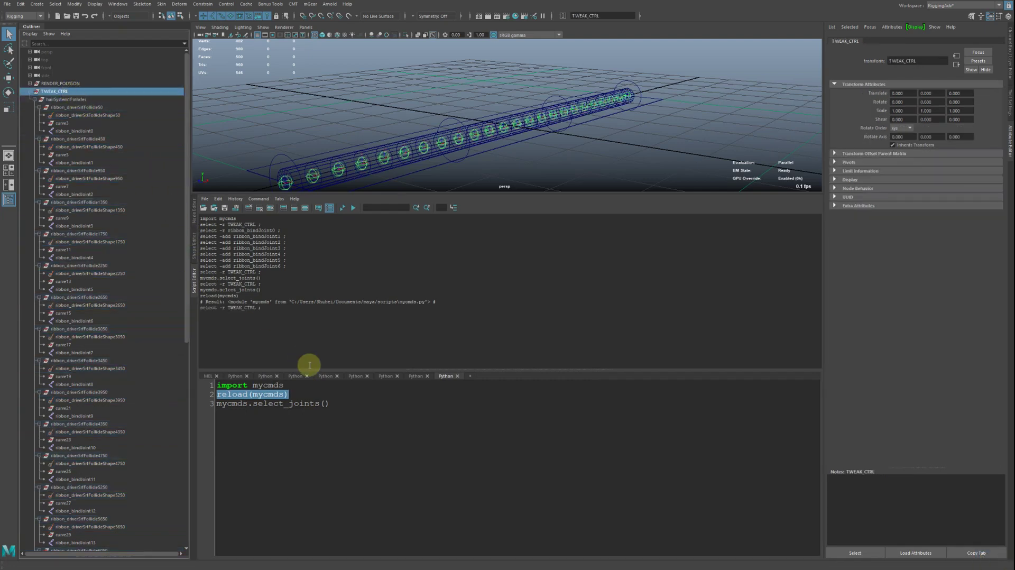
triple_click(340, 403)
key(ctrl+Return)
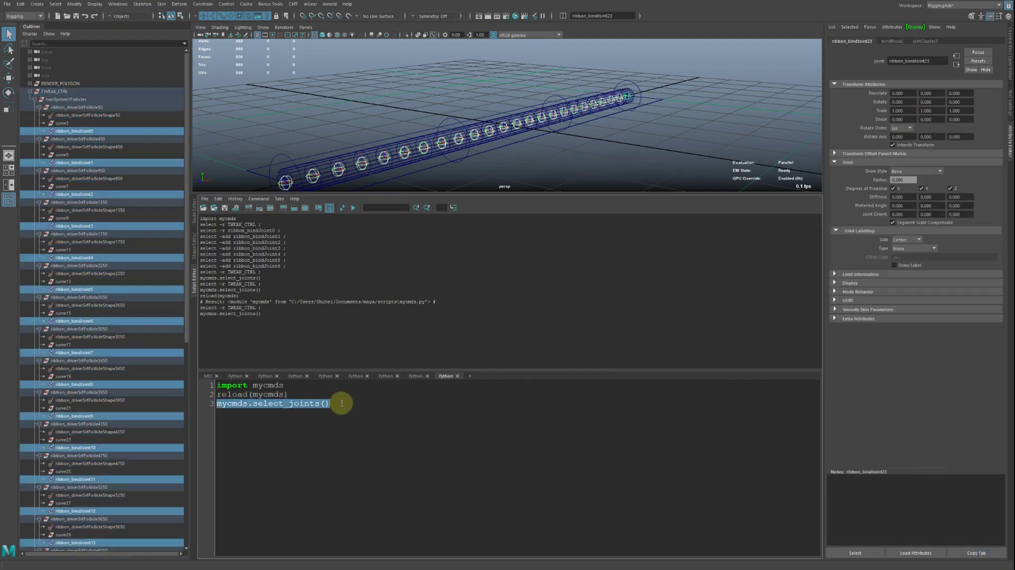
mouse_move(383, 152)
alt+mouse_down()
mouse_move(326, 124)
mouse_move(349, 118)
mouse_move(283, 125)
mouse_move(373, 139)
alt+mouse_up()
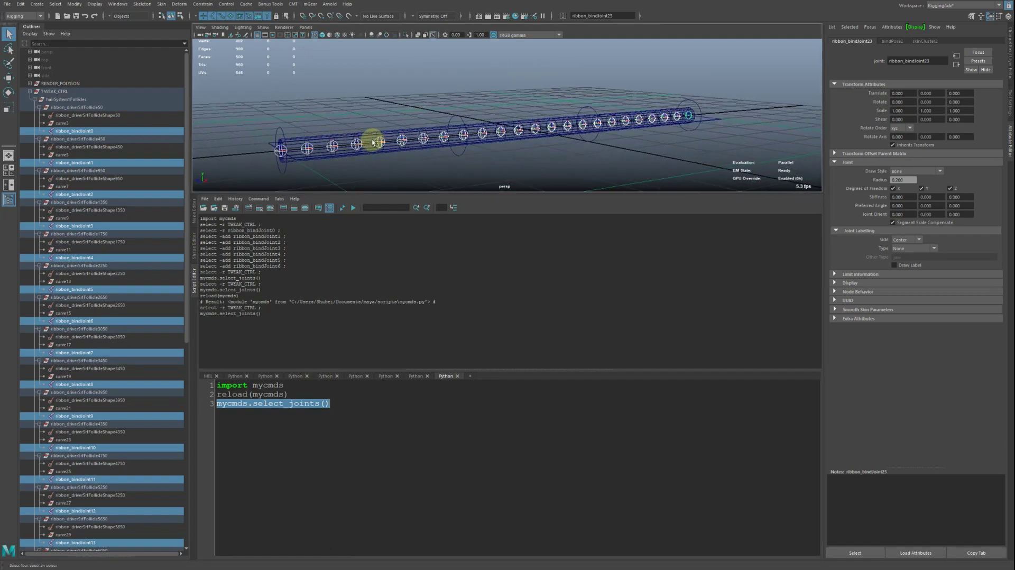
Start a def test_print(text): function with a print call in mycmds.py
key(alt+Tab)
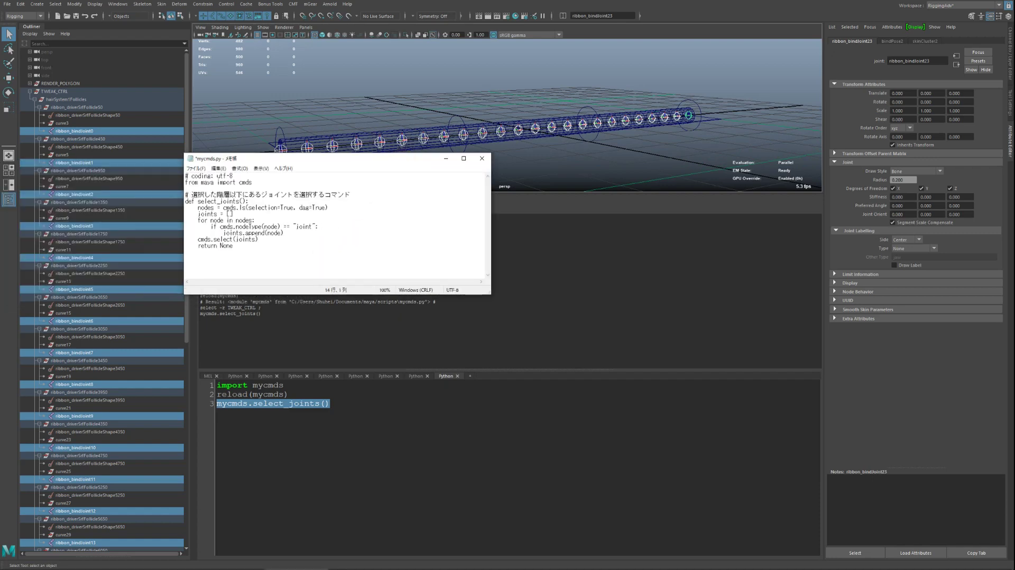
text(def te)
text(st_print():)
key(Return)
text(prnt)
key(BackSpace)
text(i)
text(nt())
click(325, 252)
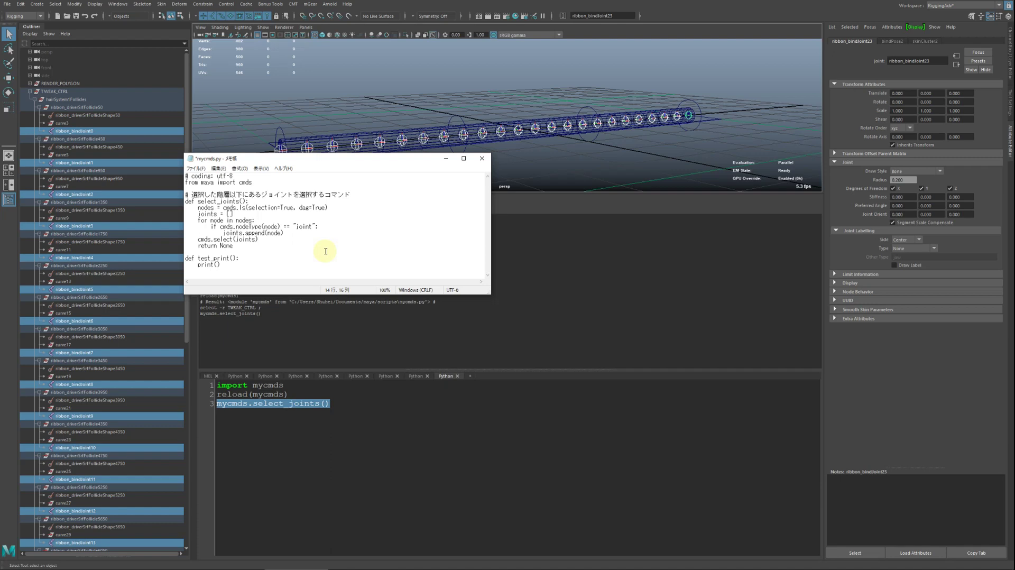
text(tex)
text(t)
Make test_print's body print("test_print:" + text) followed by return
key(Down)
key(Left)
text(text)
text( +)
key(BackSpace)
key(BackSpace)
key(BackSpace)
key(Left)
key(Left)
key(Left)
text("test_)
text(print")
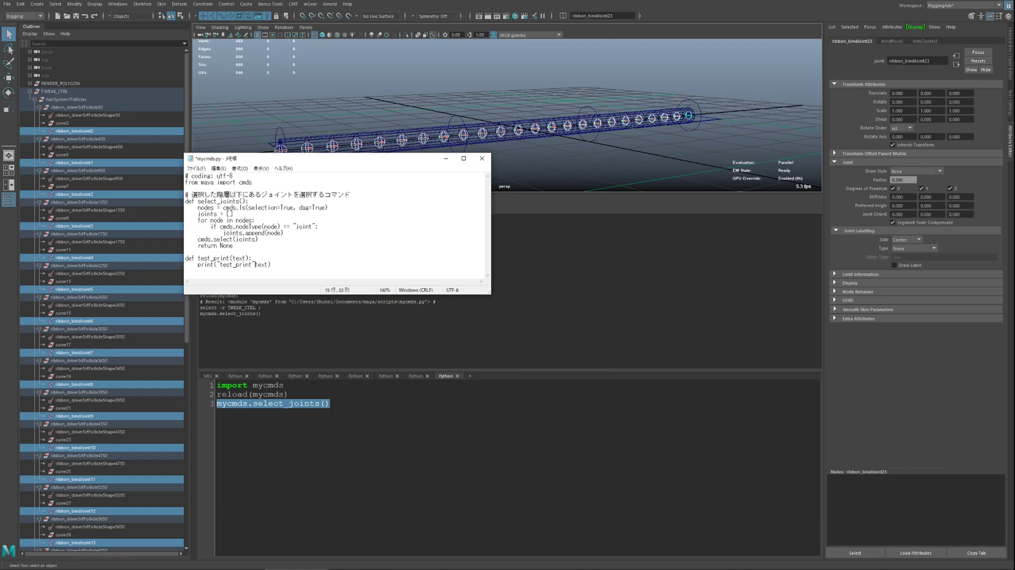
key(BackSpace)
text(:")
text( +)
key(Return)
text(retur)
text(n)
Save mycmds.py, copy the test_print name, and minimize Notepad
key(ctrl+s)
double_click(214, 258)
key(ctrl+c)
click(281, 252)
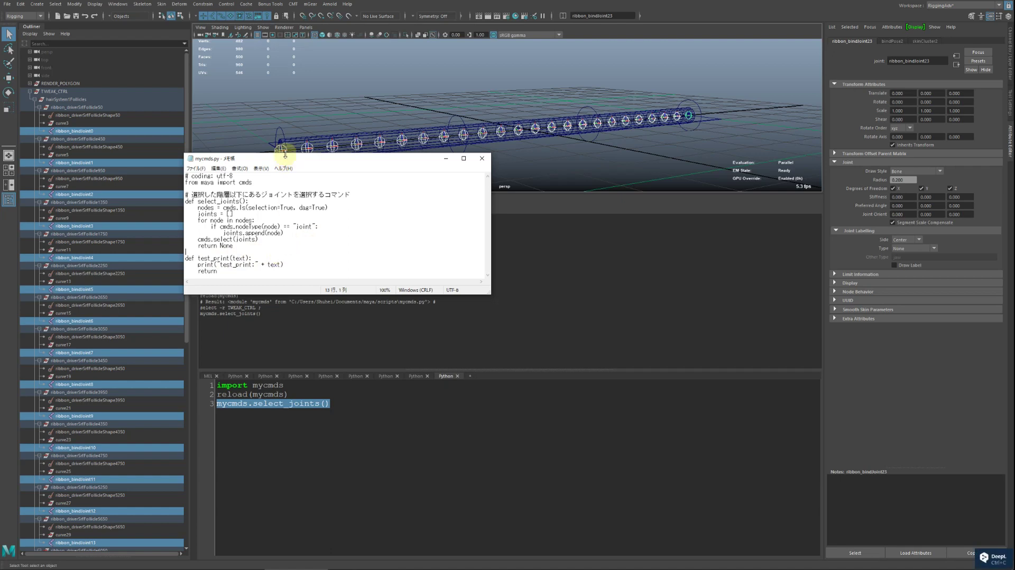
key(super+Down)
Rerun reload(mycmds), then add and run mycmds.test_print("AAA") on line 4
click(301, 396)
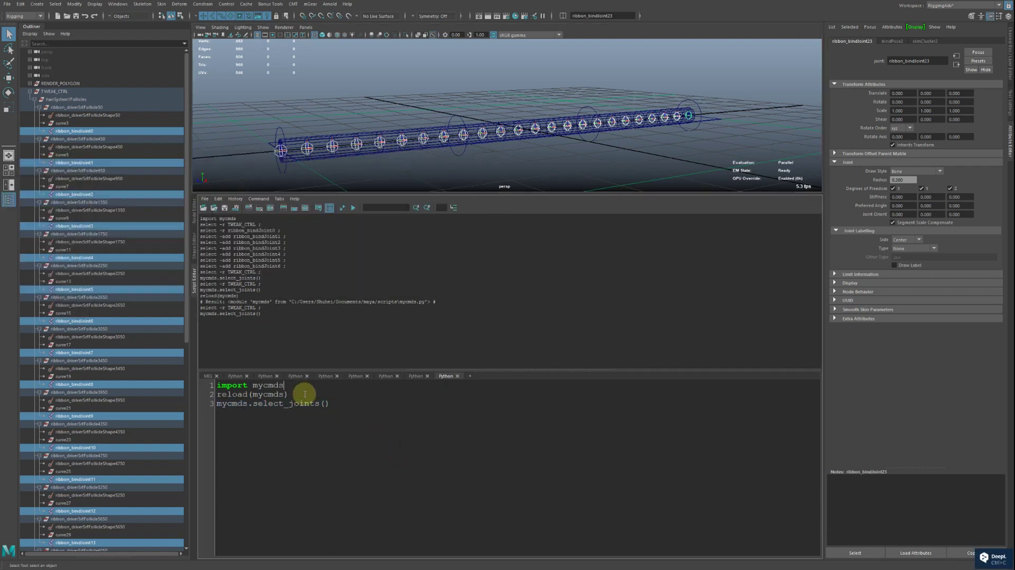
key(shift+Home)
key(ctrl+Return)
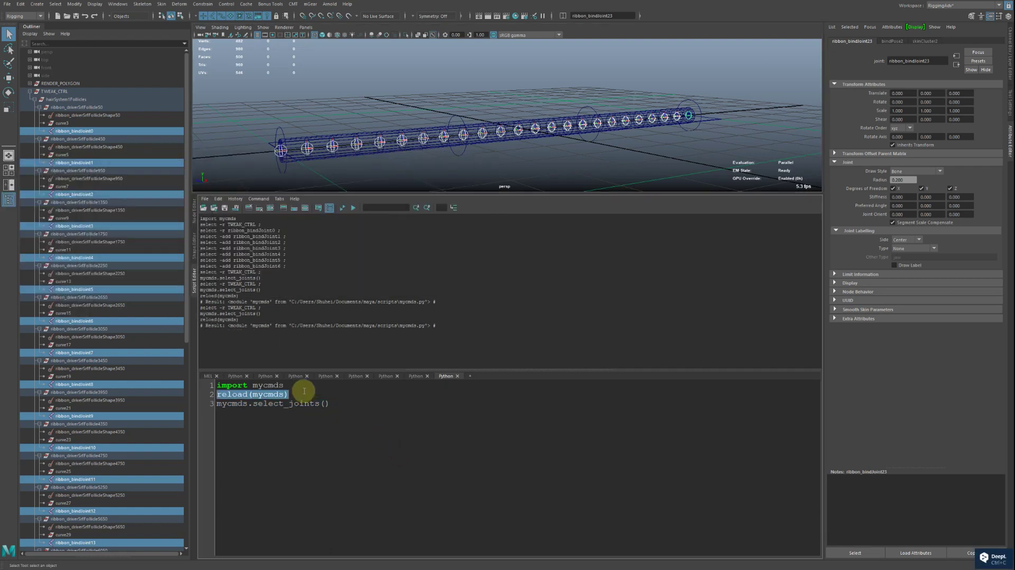
click(304, 391)
text(mycmd)
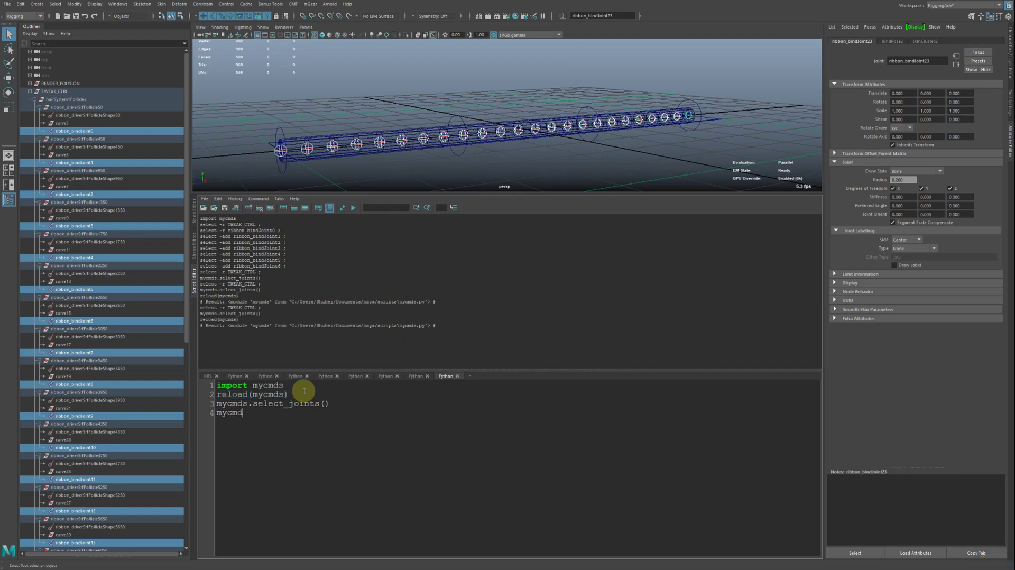
text(s.tes)
text(t_print())
text("AAA")
key(End)
key(shift+Home)
key(ctrl+Return)
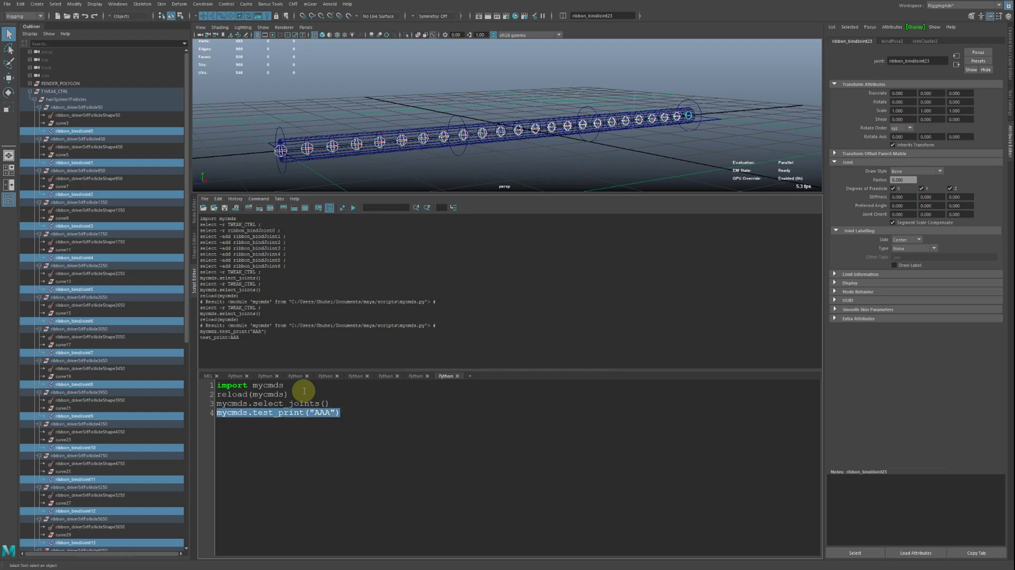
drag(243, 337, 181, 331)
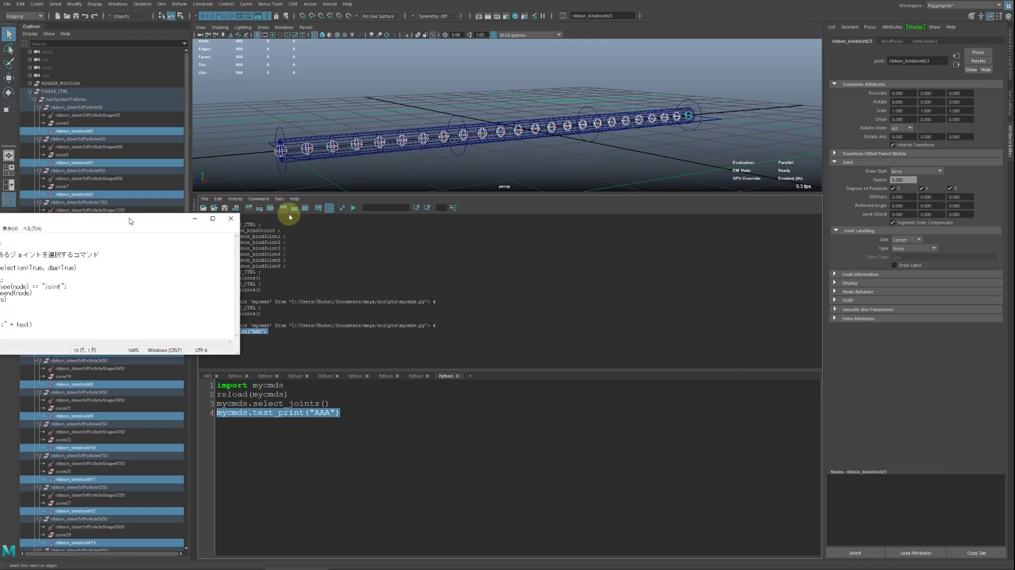
Start and then discard an extra def line in mycmds.py, moving Notepad aside
drag(69, 210, 248, 209)
click(199, 319)
key(Return)
key(Return)
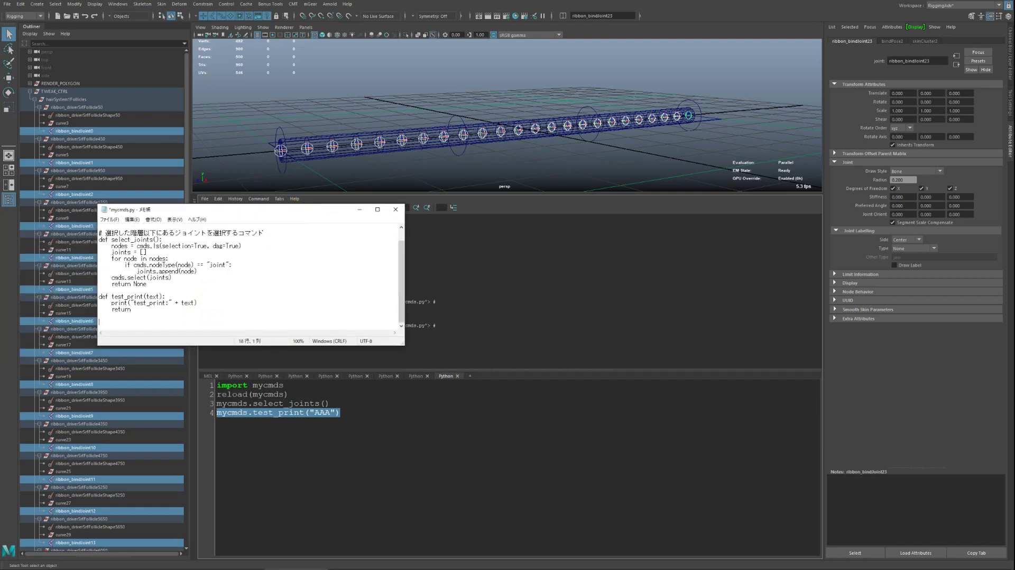
text(def )
text(test)
text(_)
key(shift+Home)
key(BackSpace)
key(BackSpace)
key(BackSpace)
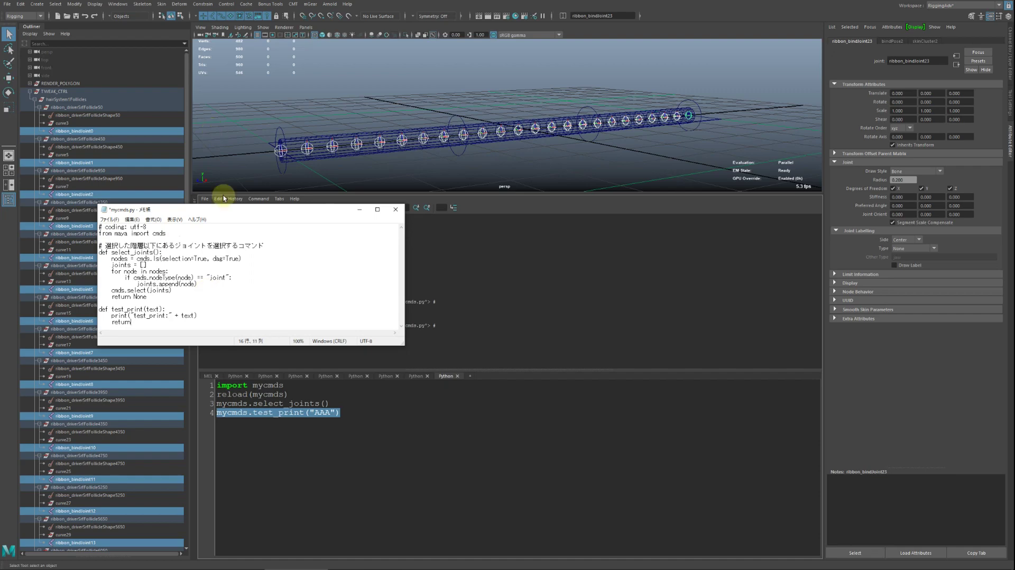
drag(228, 209, 5, 214)
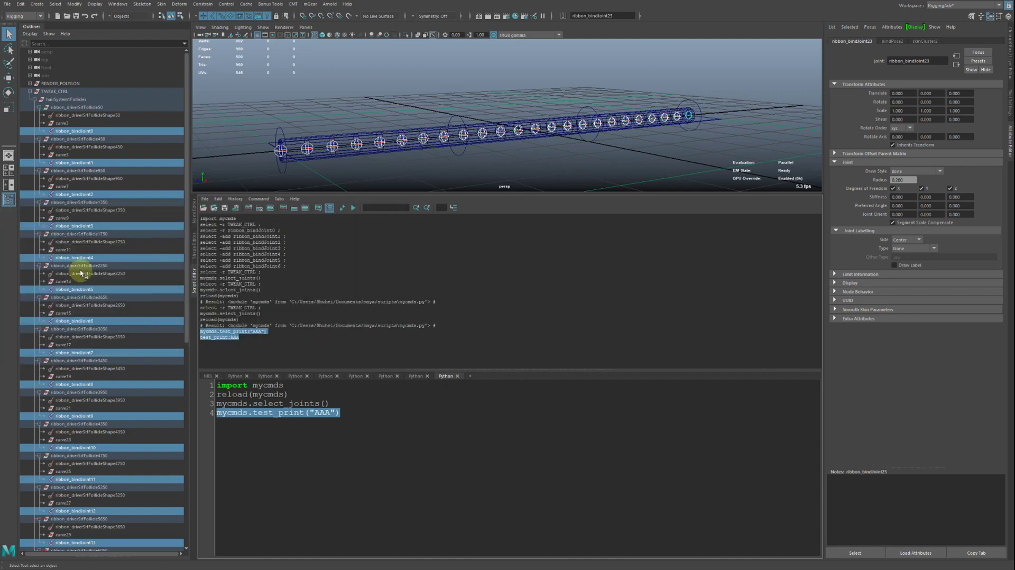
Heighten the Script Editor input pane and select all four mycmds script lines
mouse_move(323, 98)
alt+mouse_down()
mouse_move(266, 96)
mouse_move(283, 90)
alt+mouse_up()
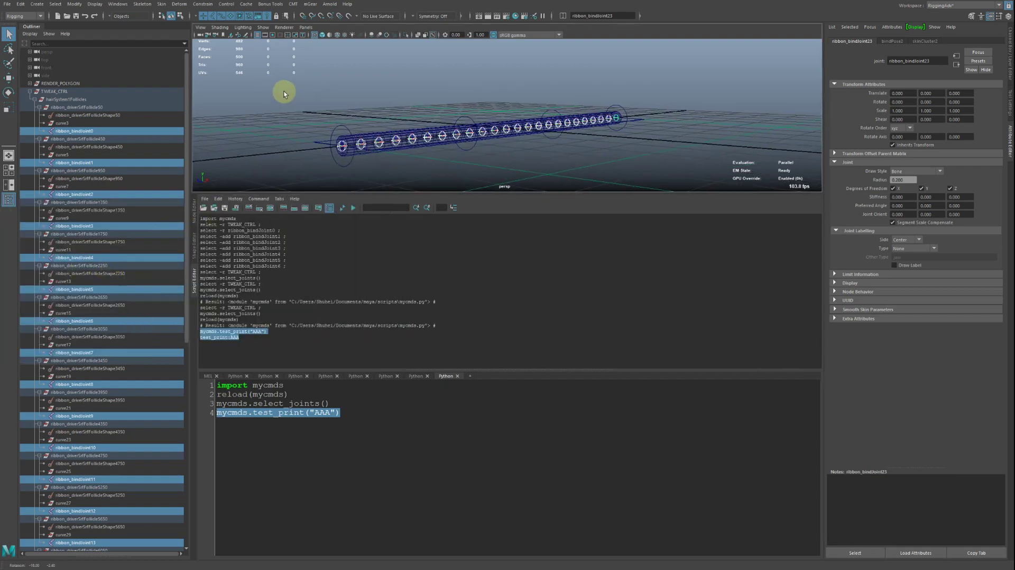
drag(371, 362, 384, 324)
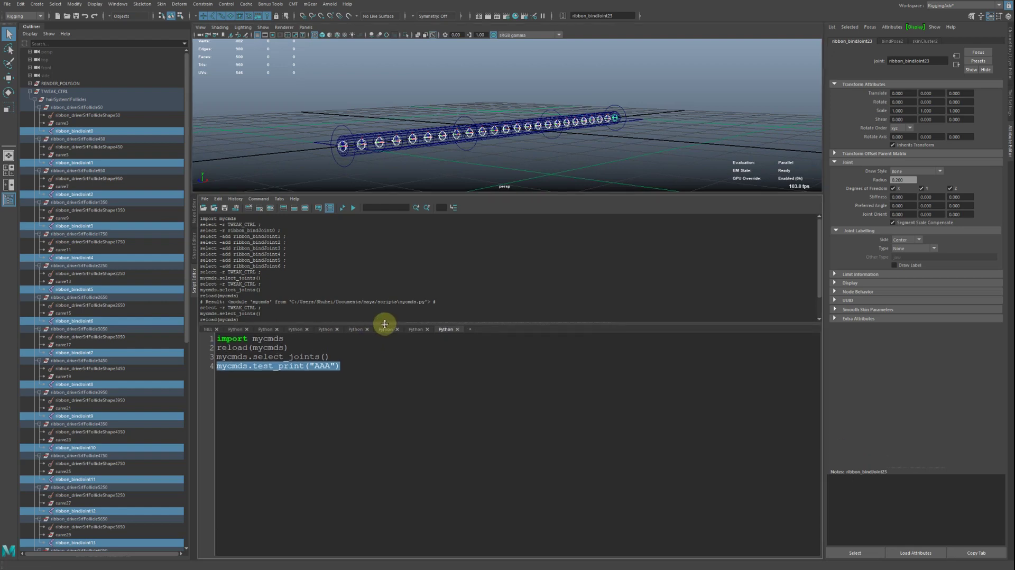
click(349, 415)
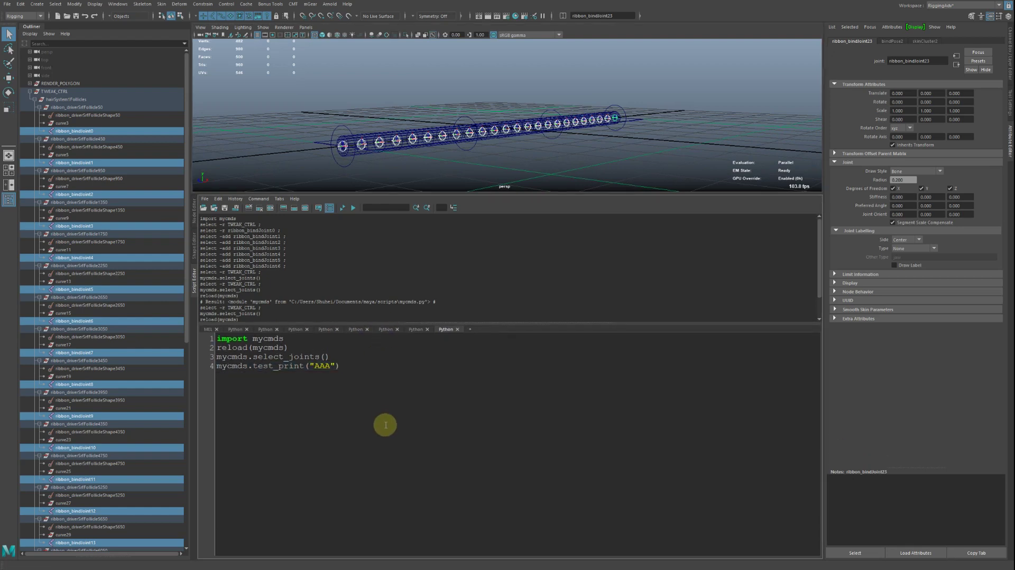
drag(215, 373, 176, 331)
click(413, 384)
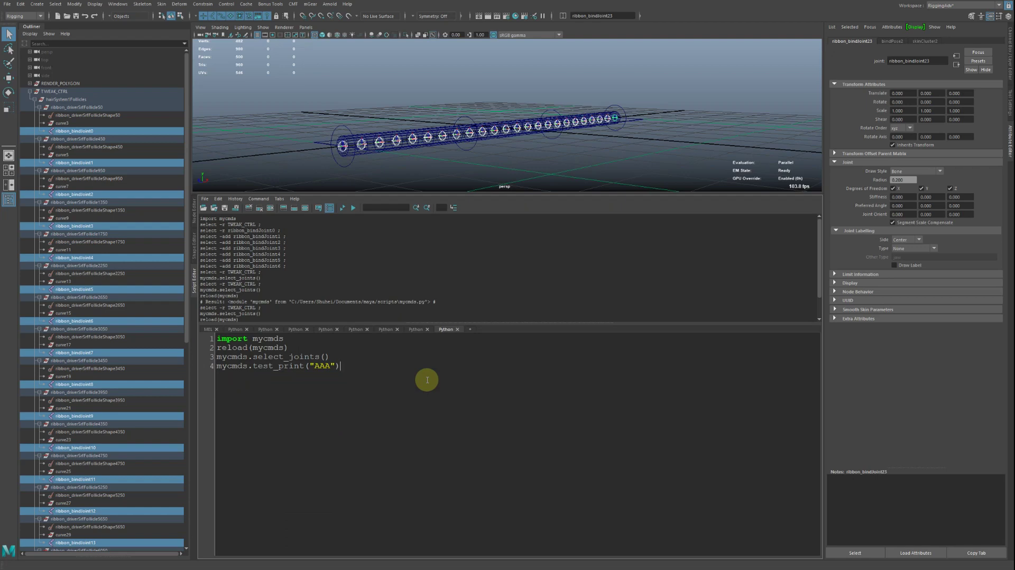
key(ctrl+a)
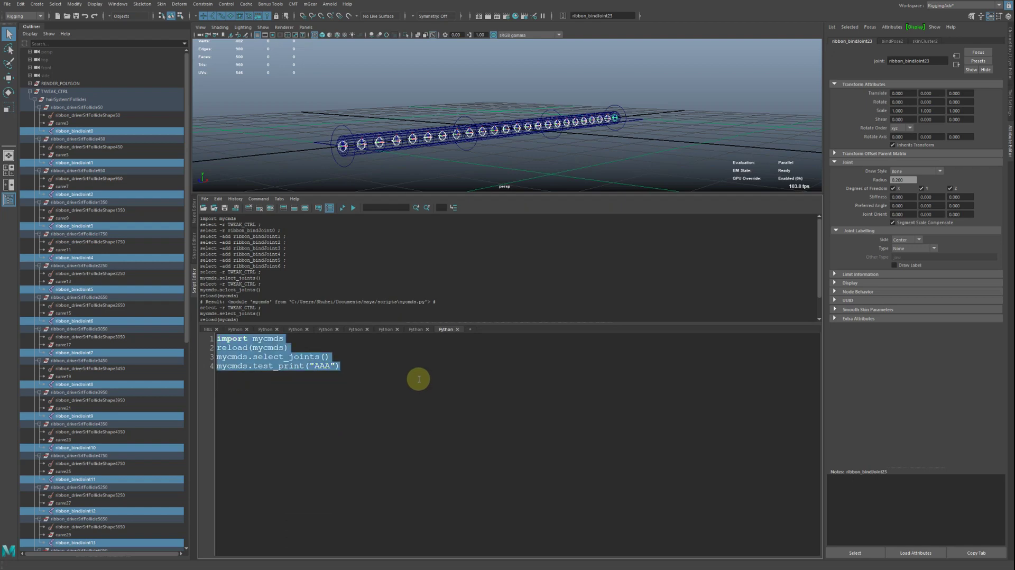